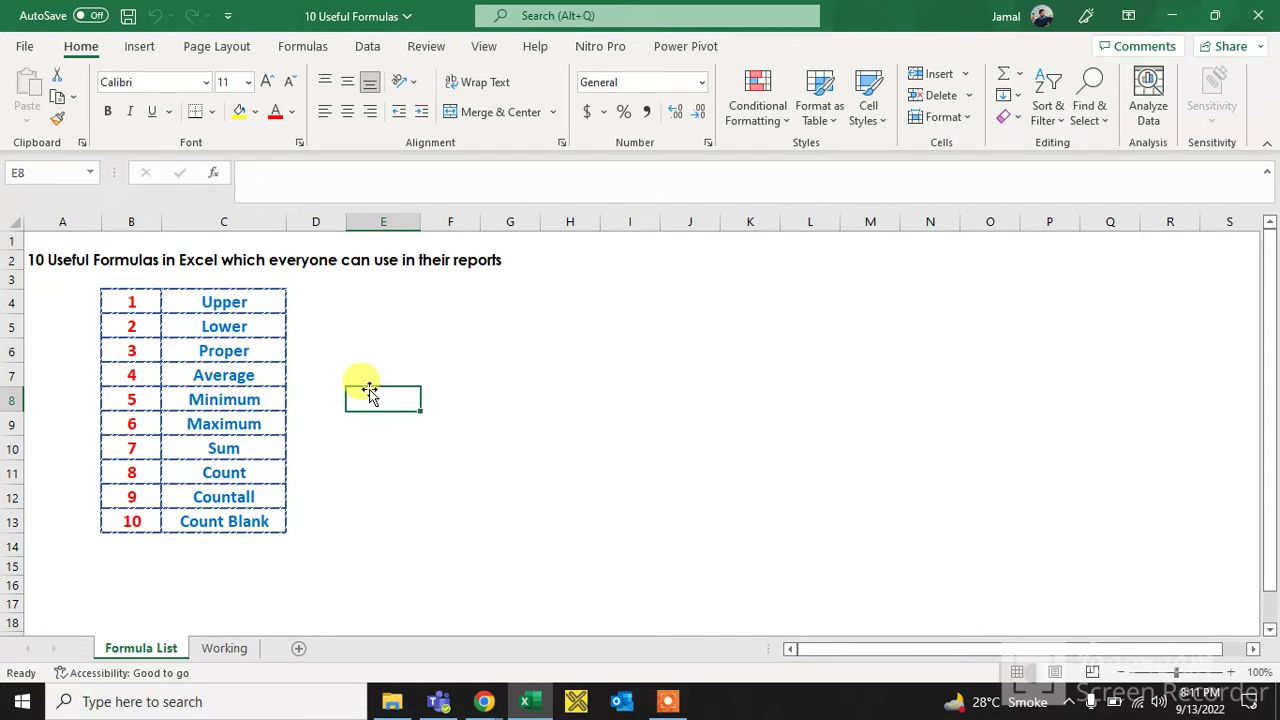
Go over the Upper, Lower and Average entries in the Formula List sheet's ten-formula list
click(257, 300)
click(262, 327)
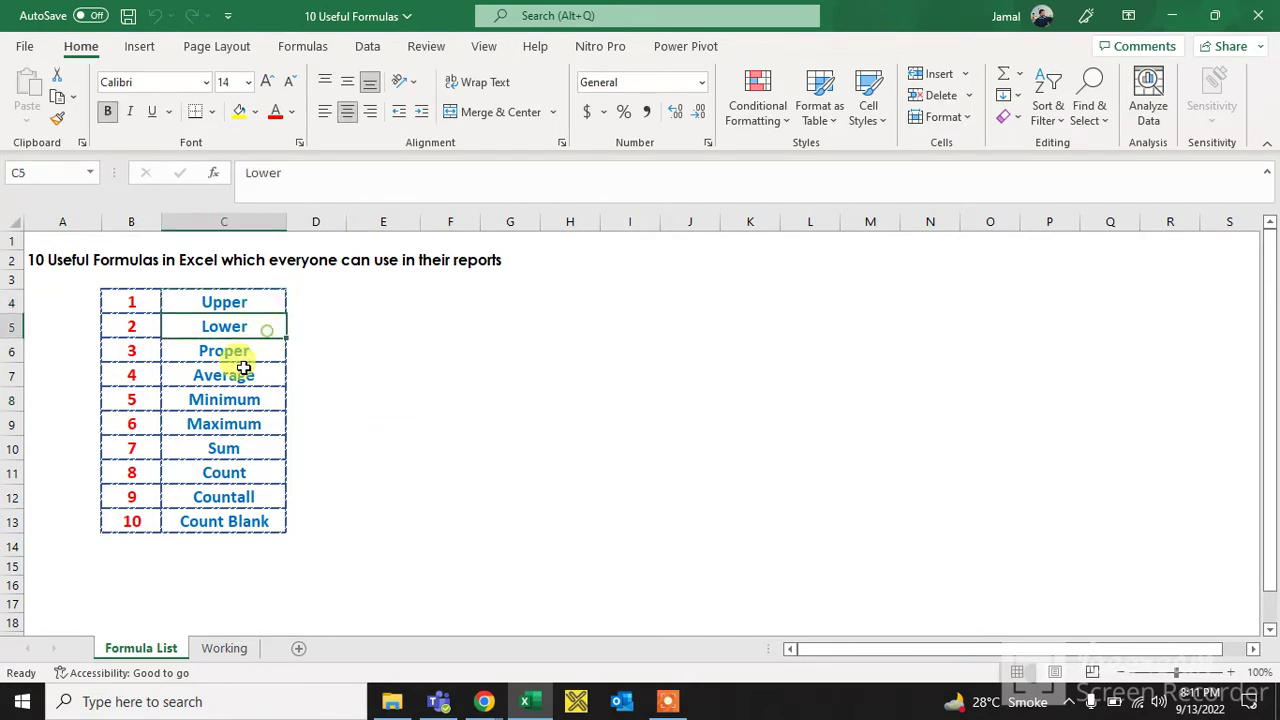
click(254, 371)
drag(257, 305, 260, 327)
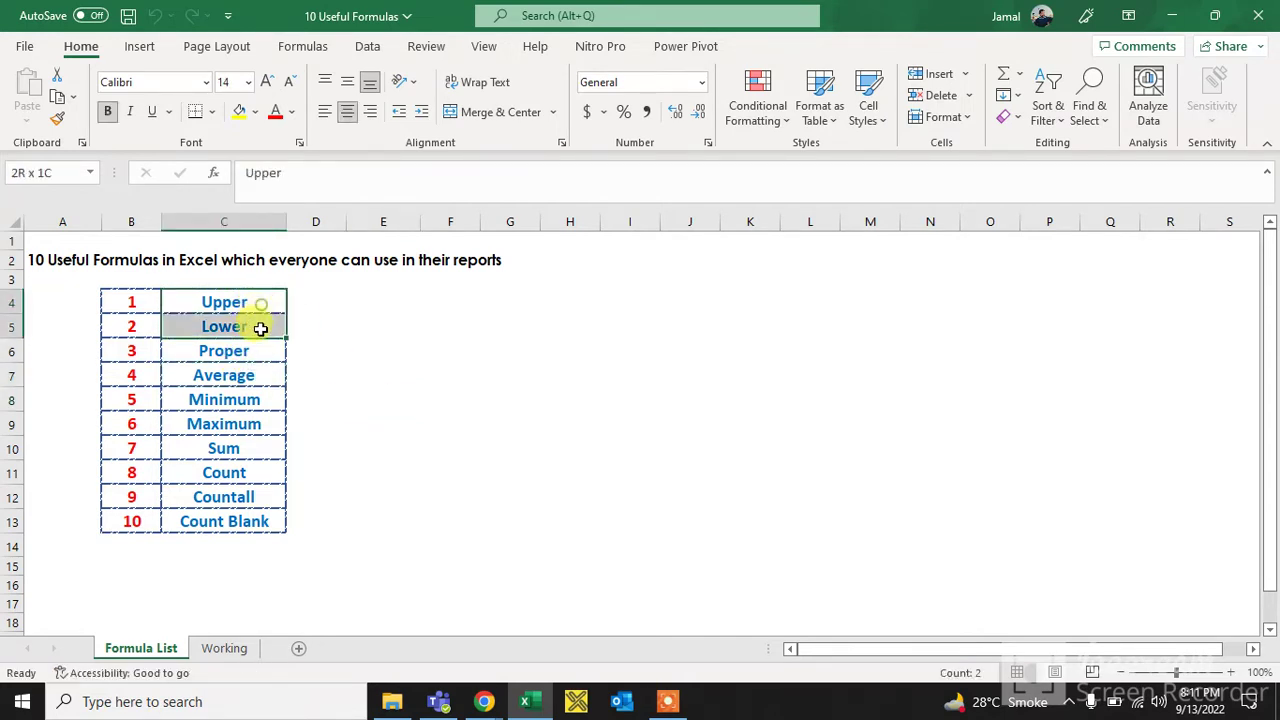
click(349, 331)
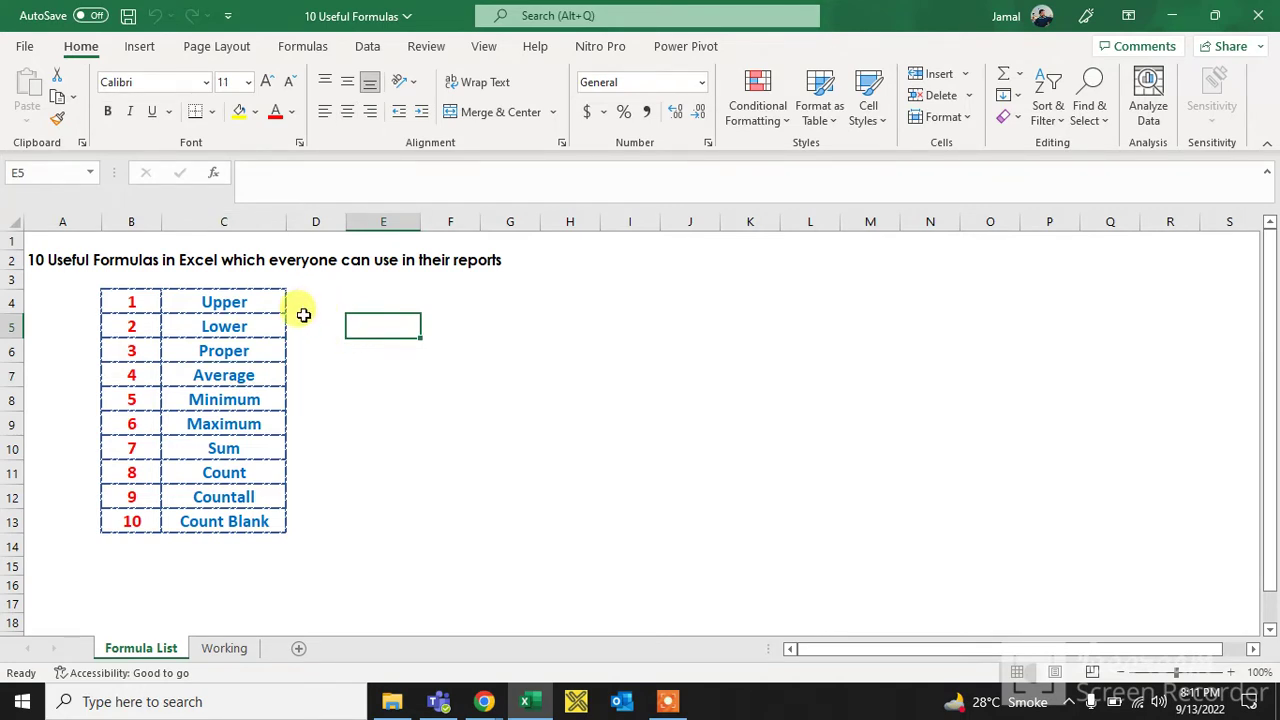
click(303, 345)
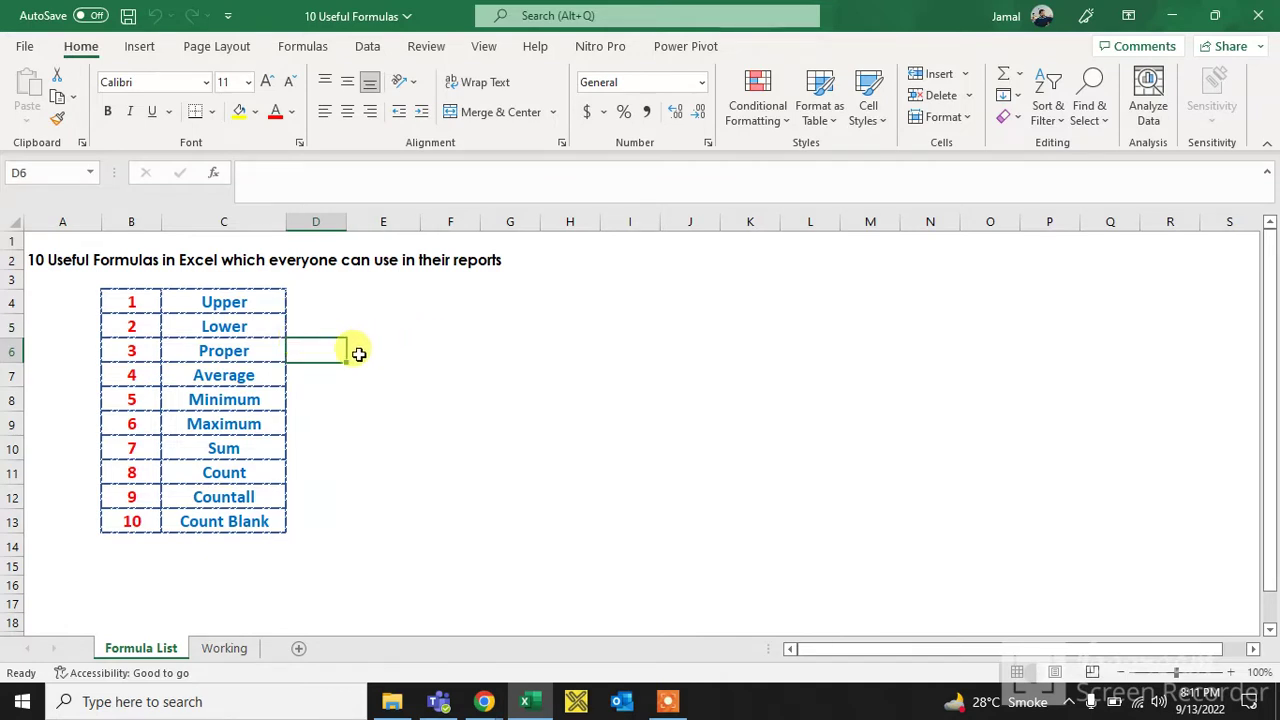
click(266, 372)
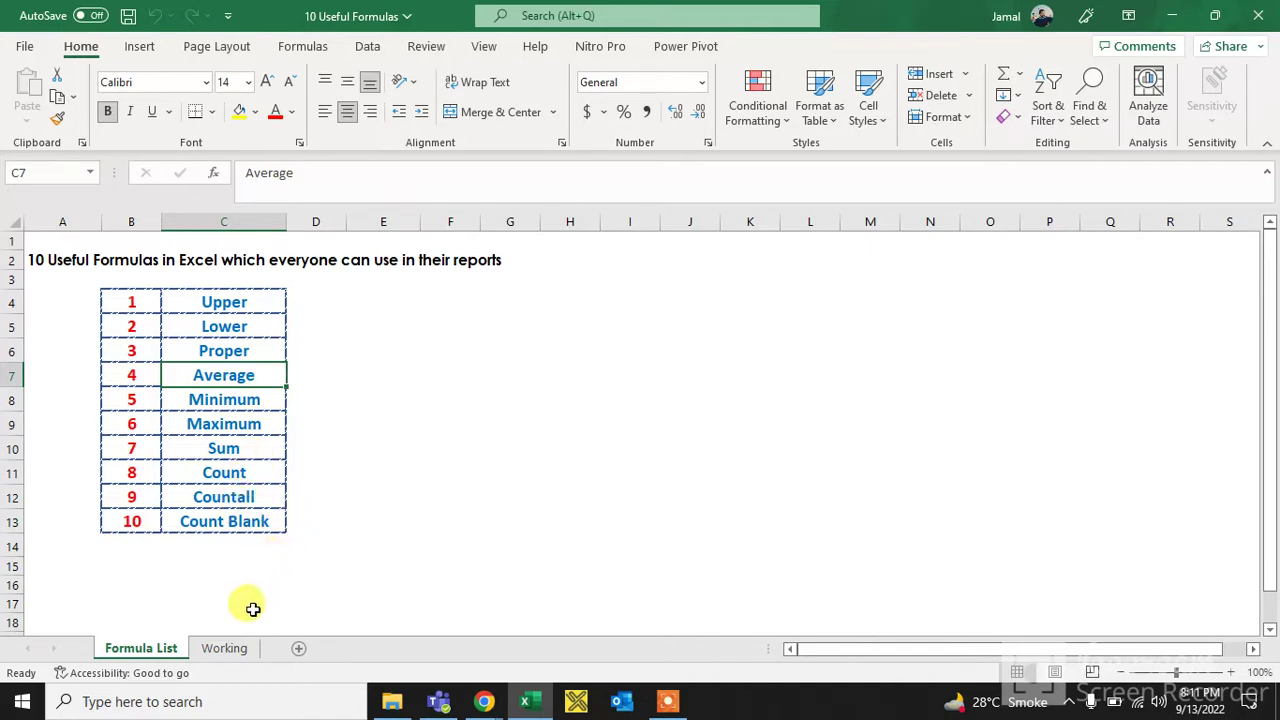
On the Working sheet, enter =UPPER(A3) in B3 to uppercase the first name
click(240, 656)
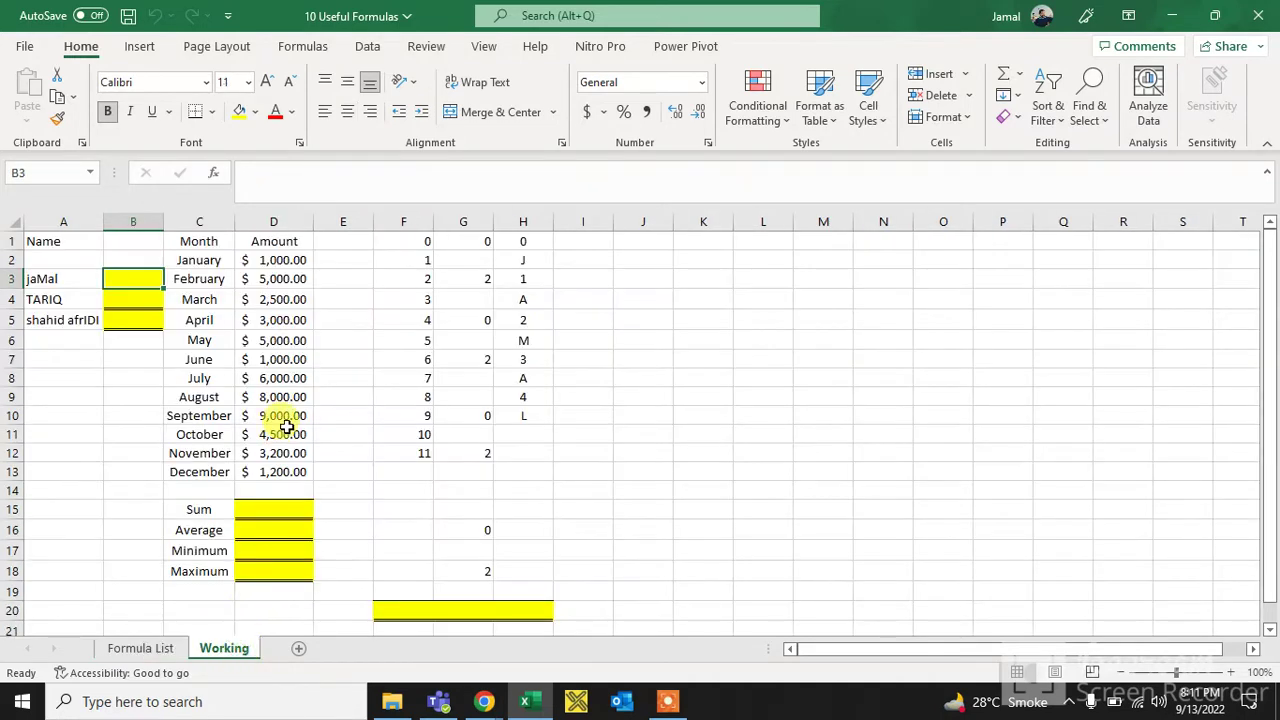
click(115, 376)
click(104, 284)
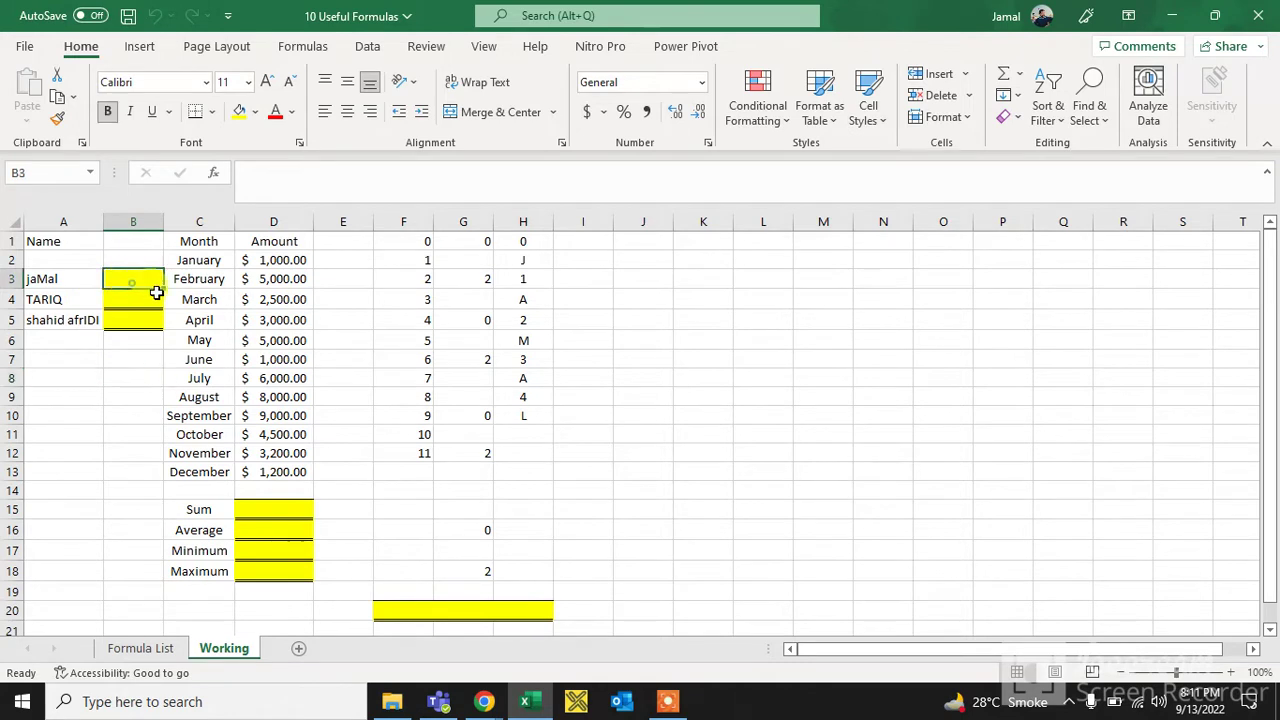
text(=u)
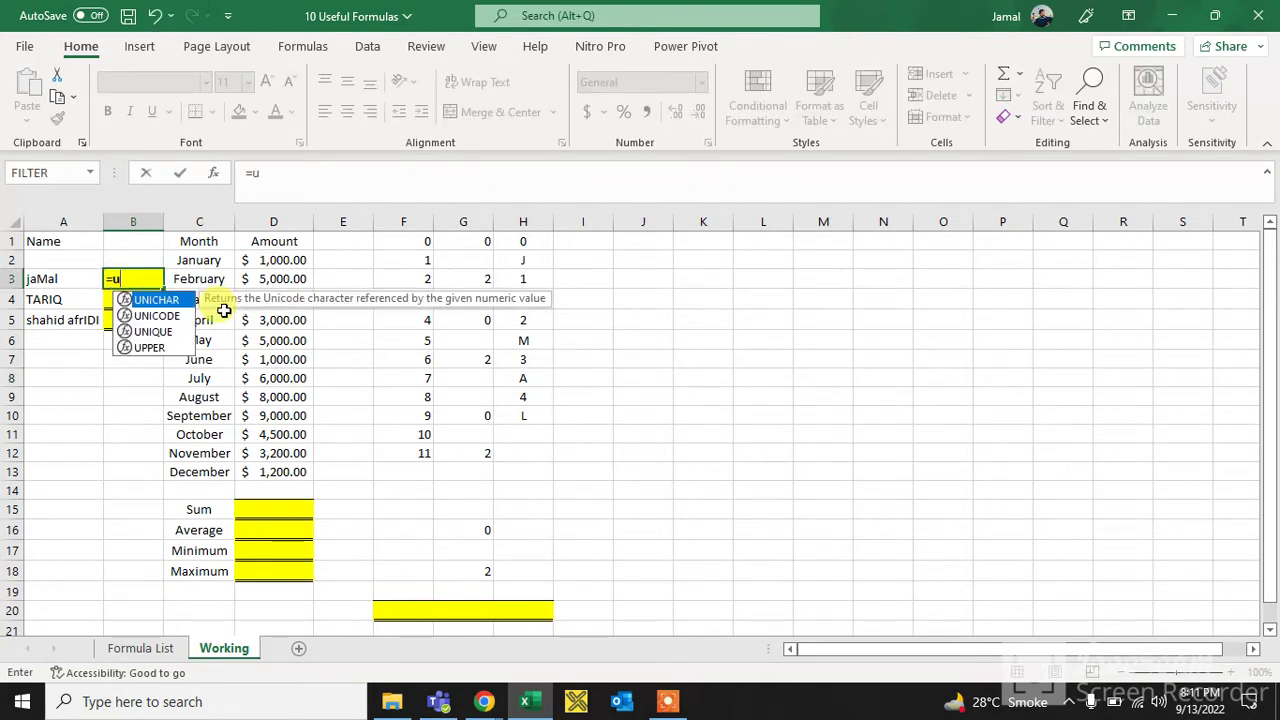
text(per)
key(BackSpace)
key(BackSpace)
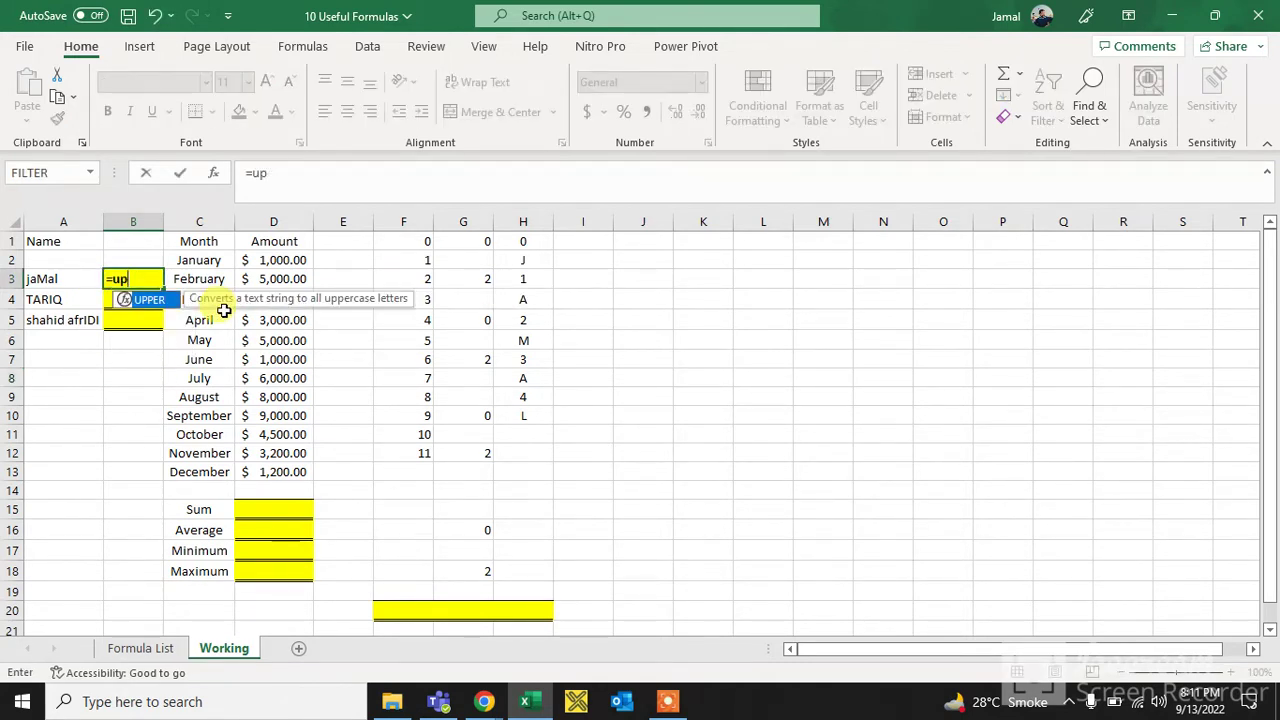
key(Tab)
key(Left)
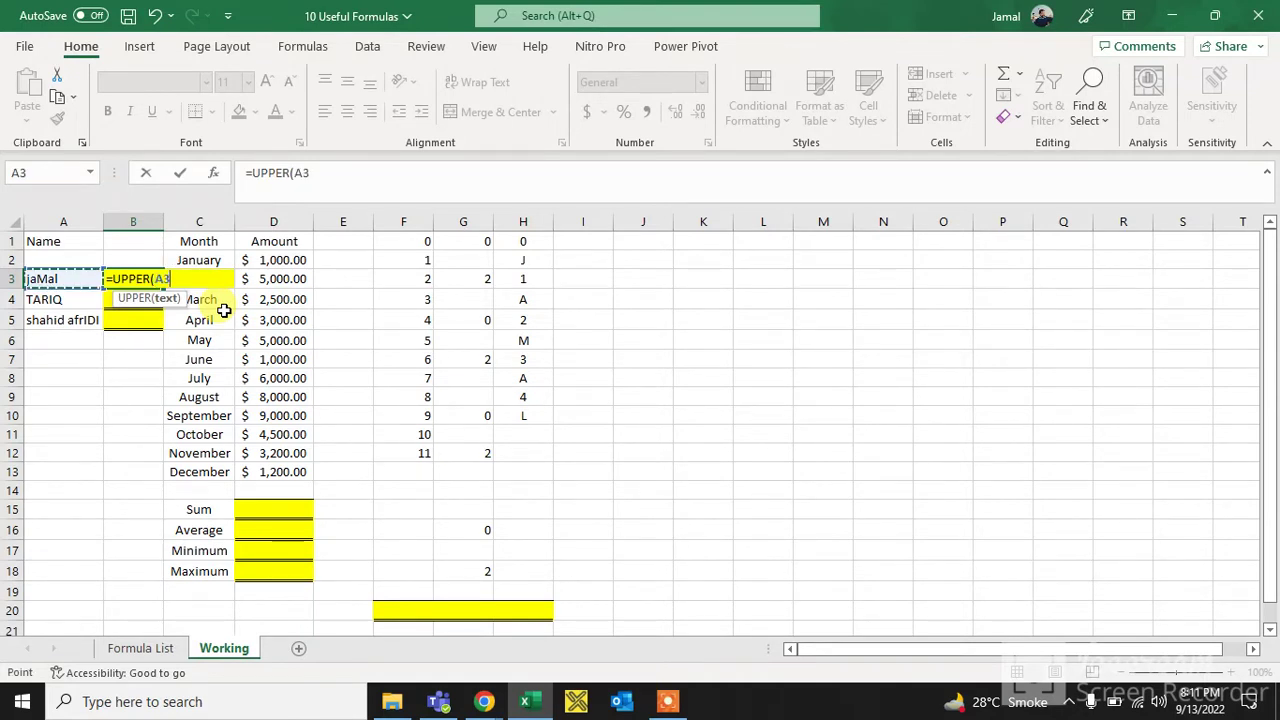
key(Return)
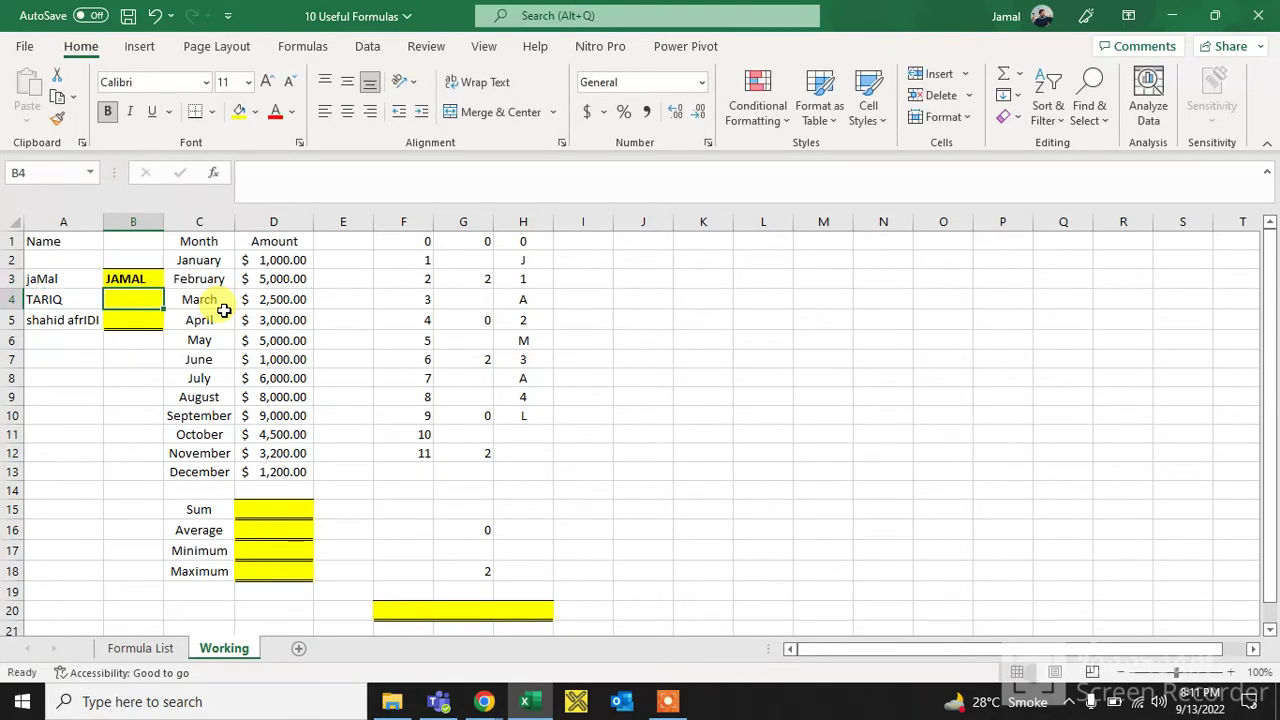
Enter =LOWER(A4) in B4 to lowercase the second name
text(=)
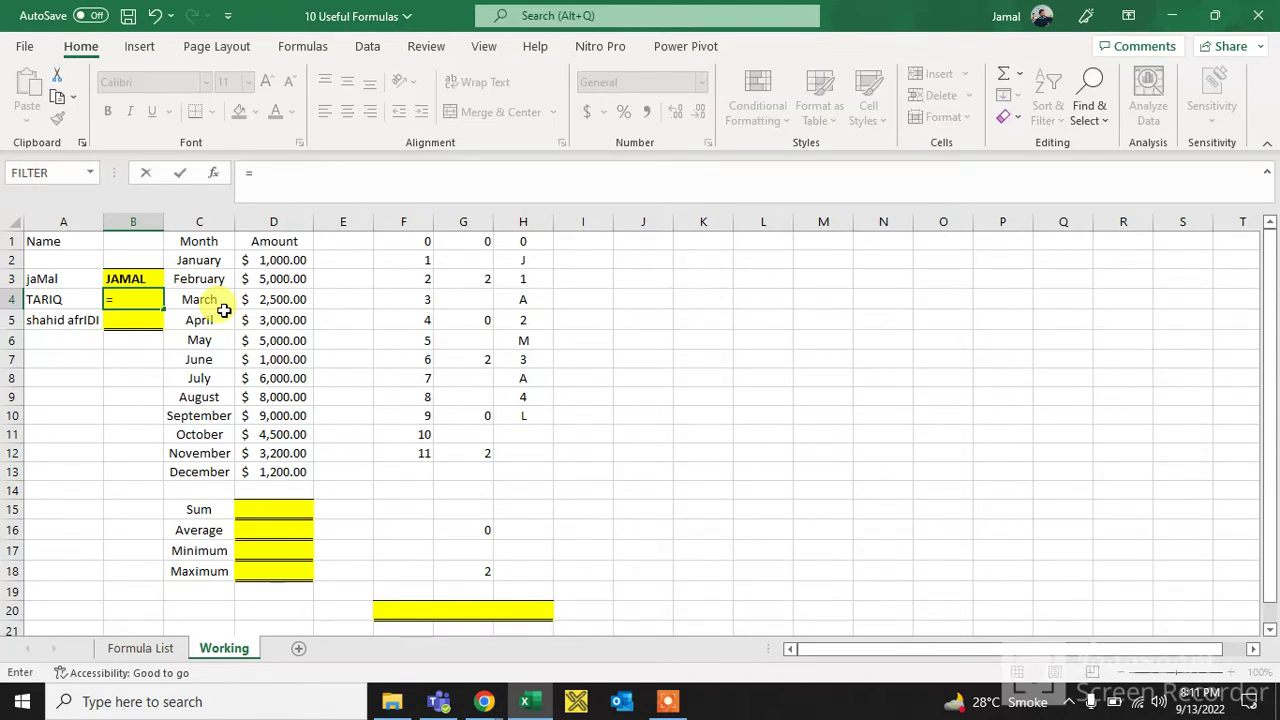
text(lowe)
key(Tab)
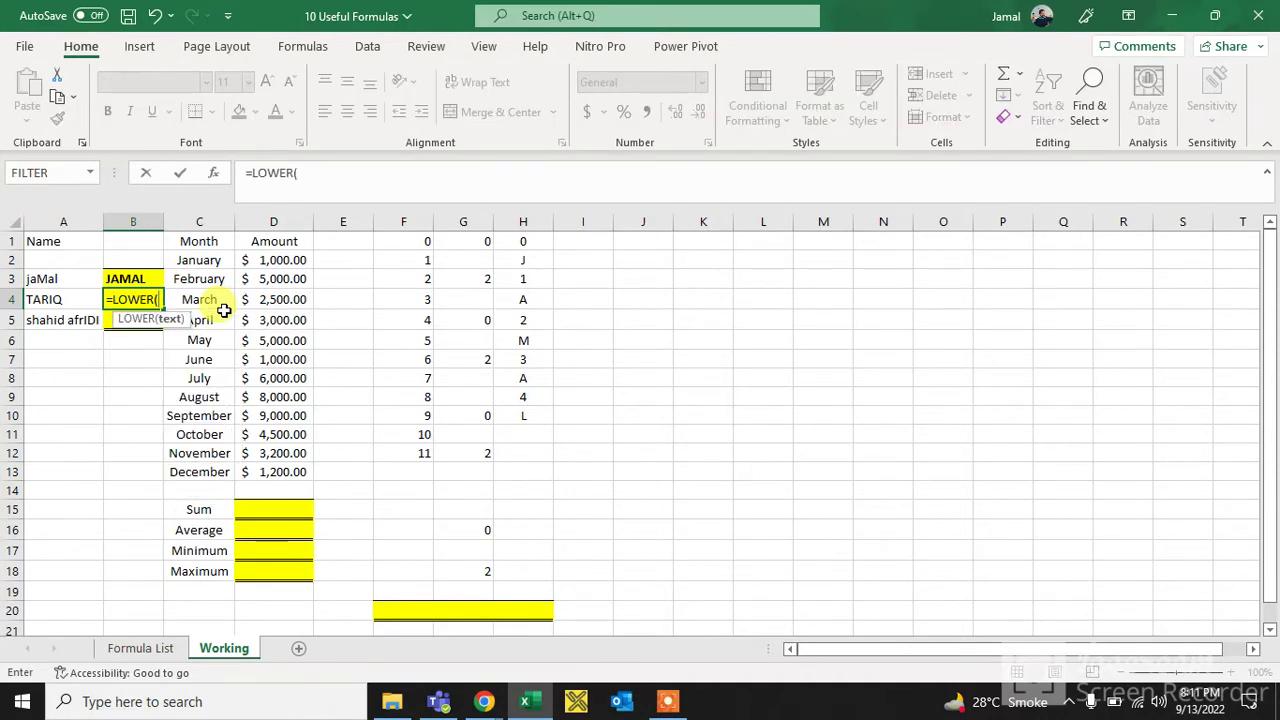
key(Left)
key(Return)
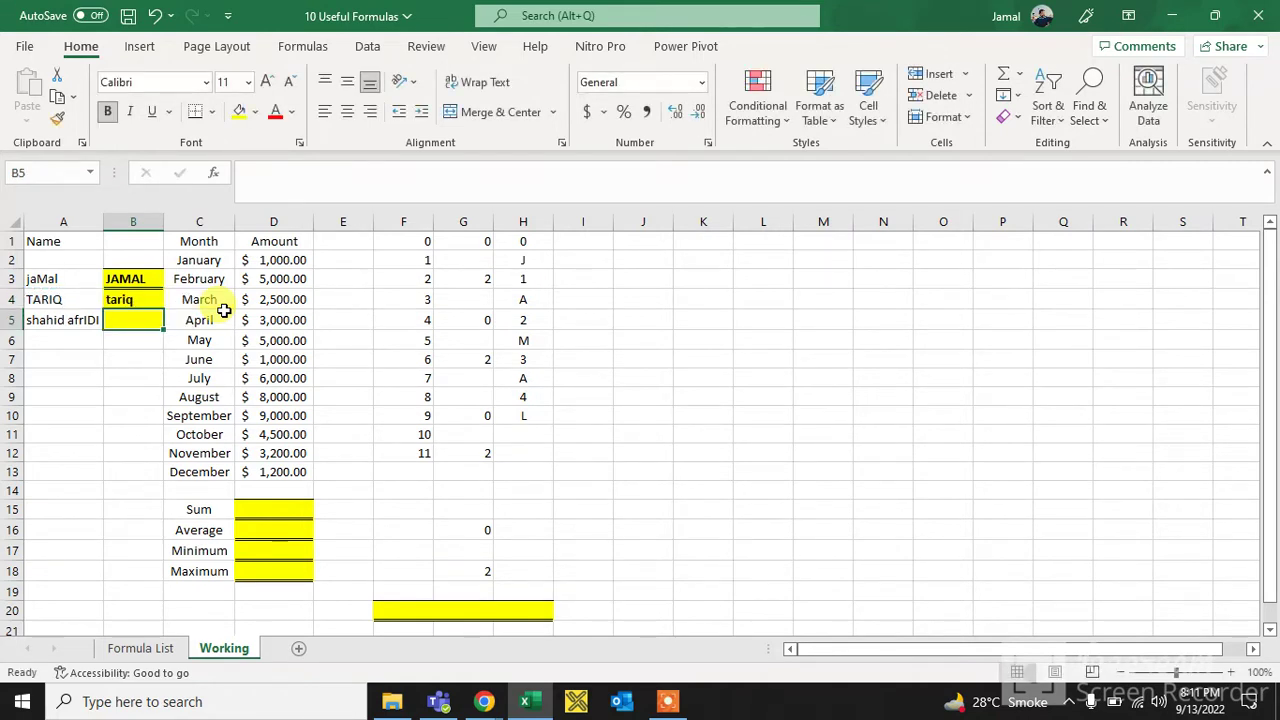
Enter =PROPER(A5) in B5 to put the third name in proper case
key(Left)
key(Right)
text(=pro)
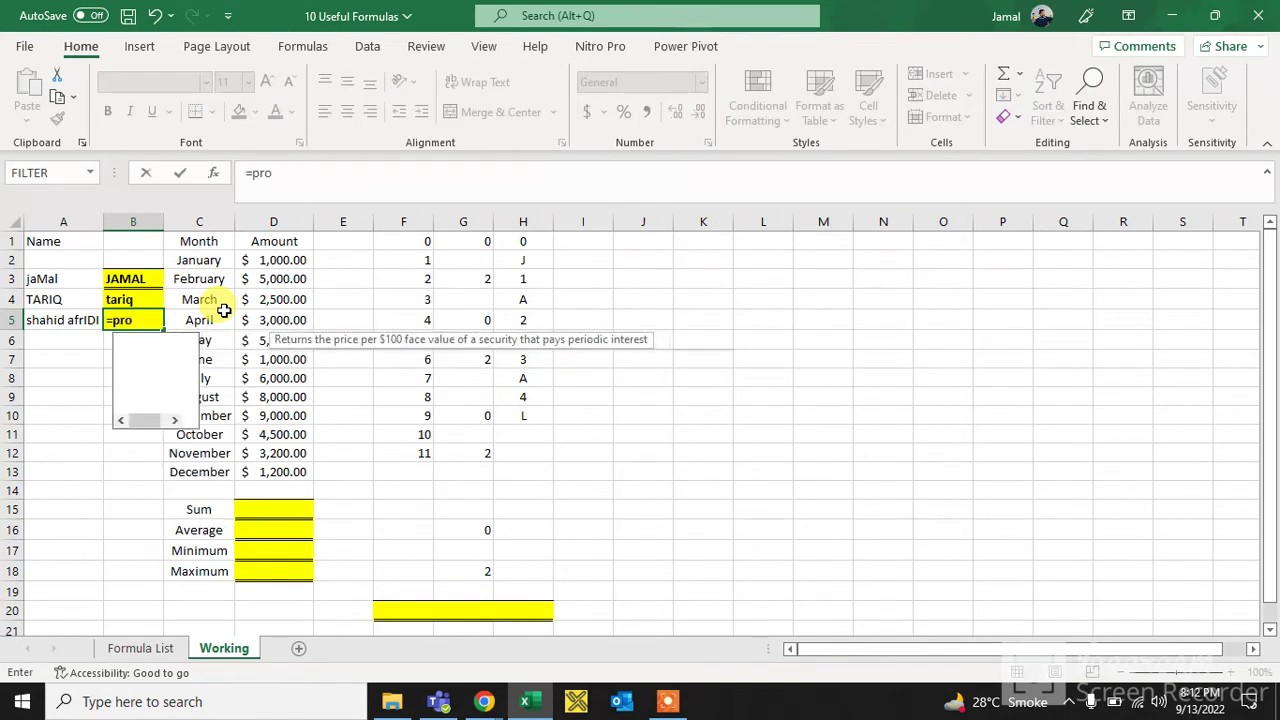
text(p)
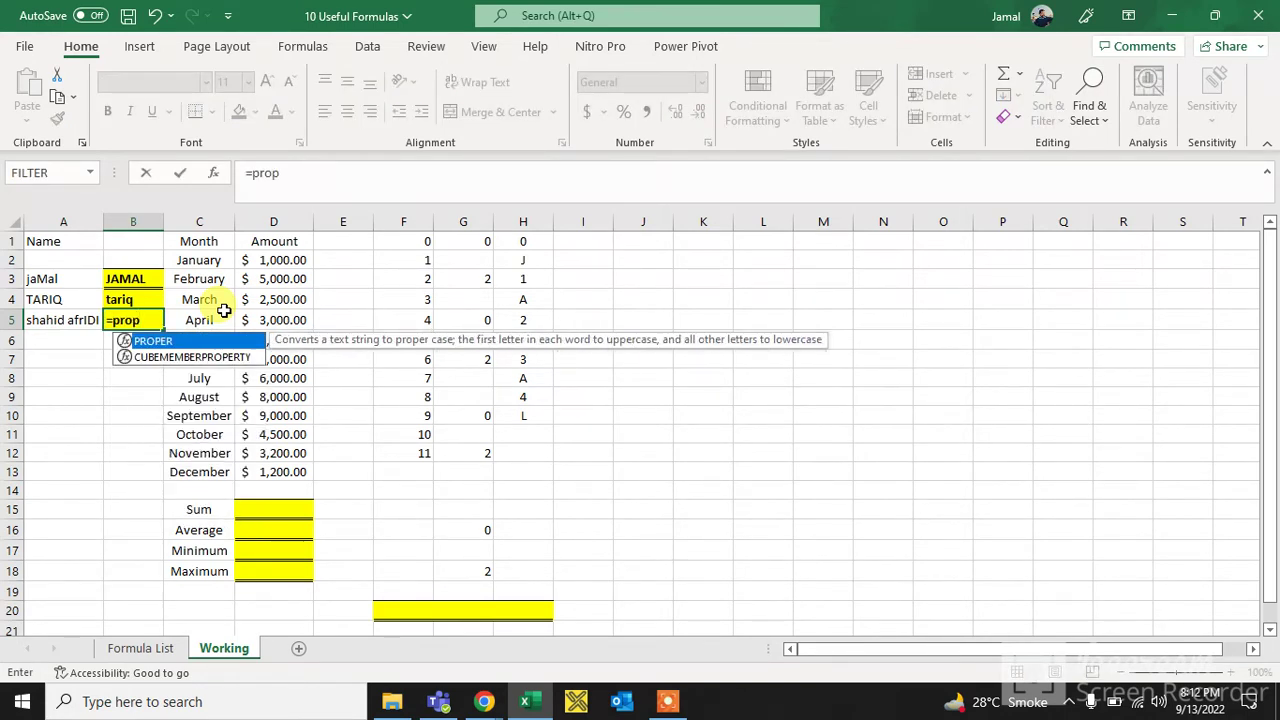
key(Tab)
key(Left)
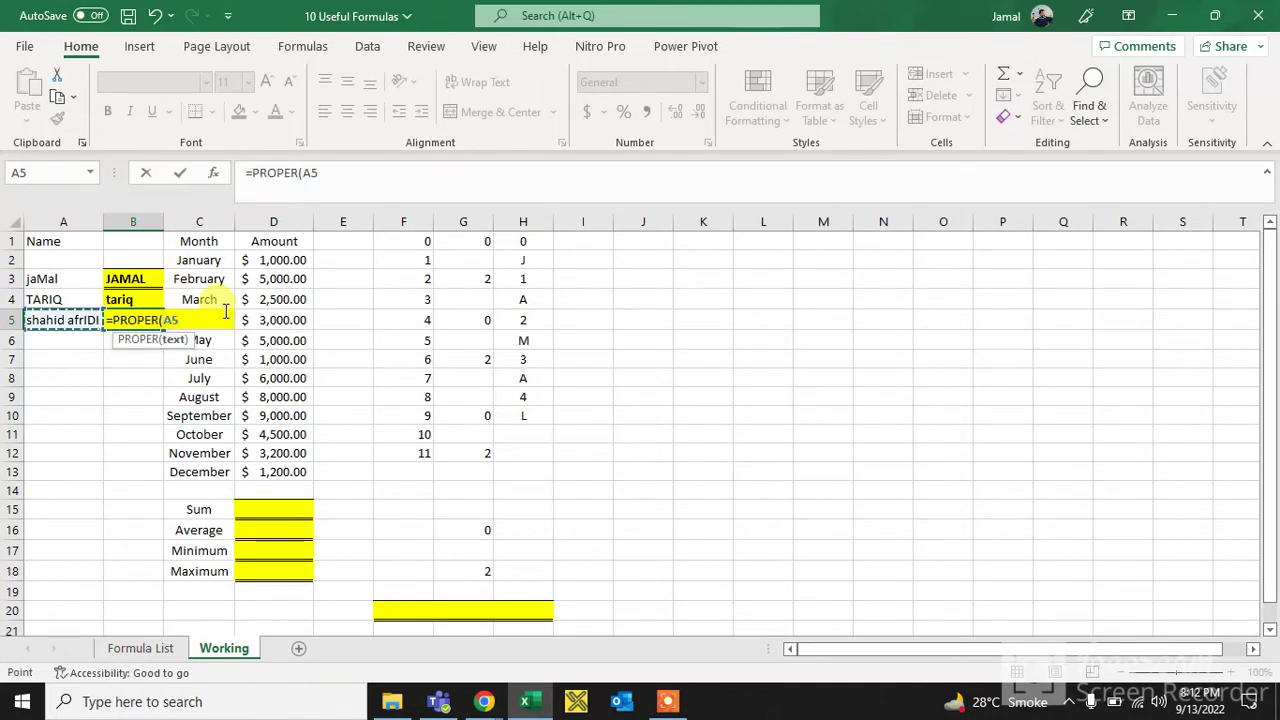
key(ctrl+Return)
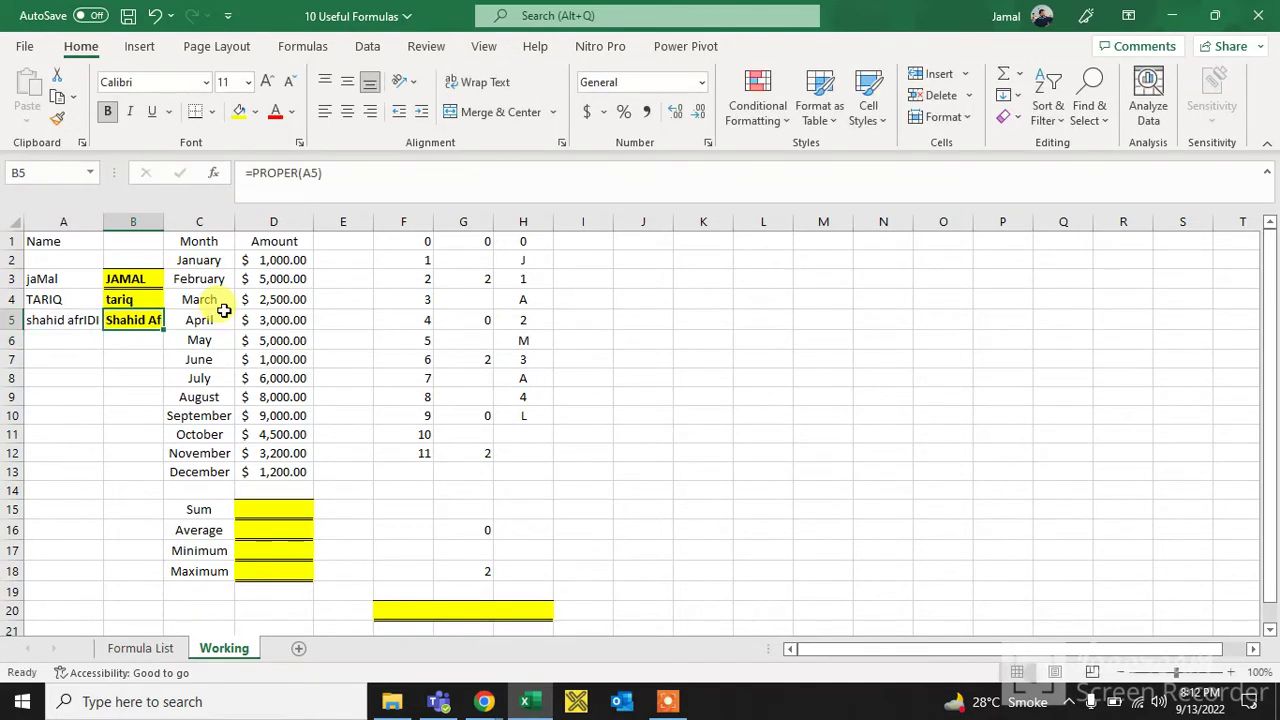
Autofit column B to the full names, then review the Month and Amount columns
double_click(164, 221)
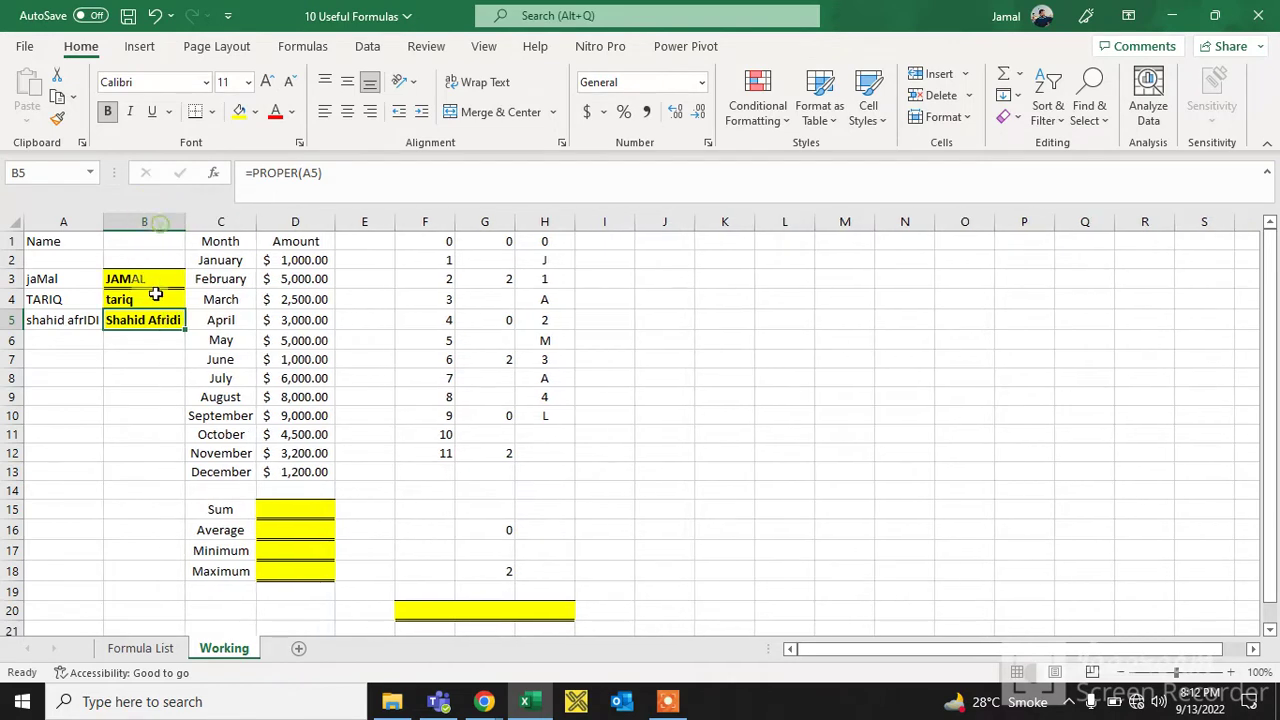
click(150, 372)
click(163, 318)
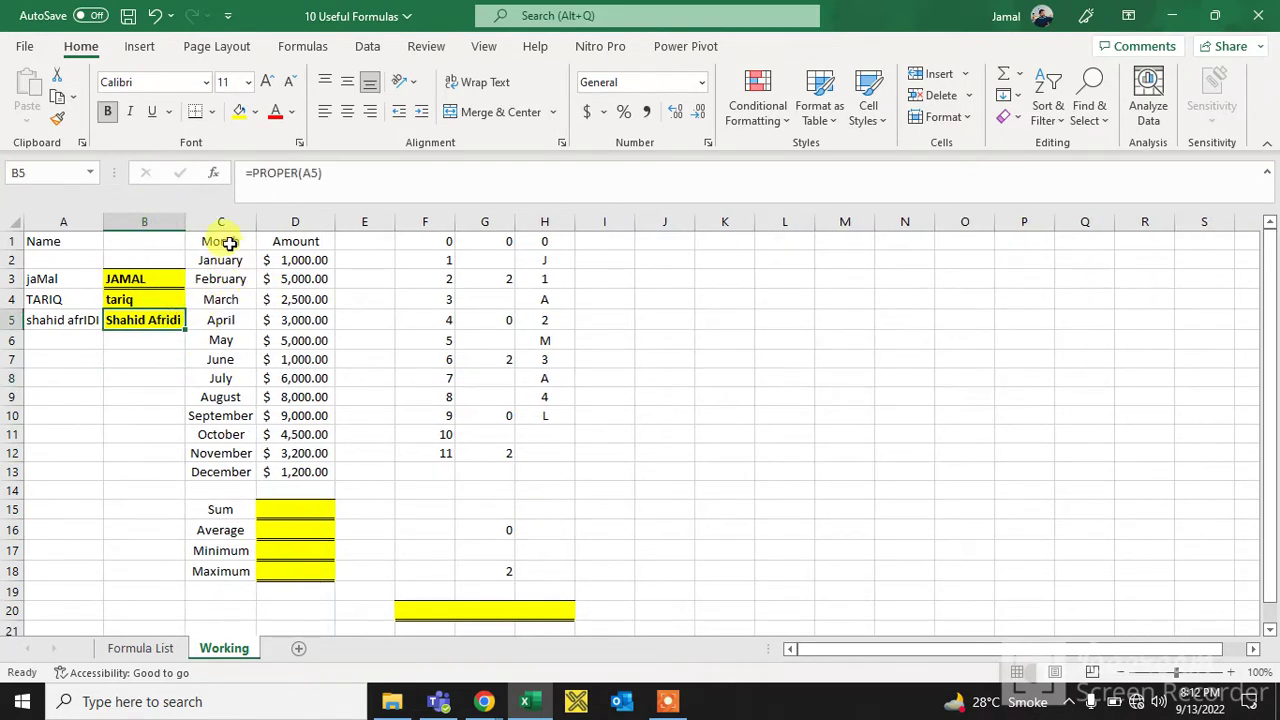
click(425, 279)
click(218, 241)
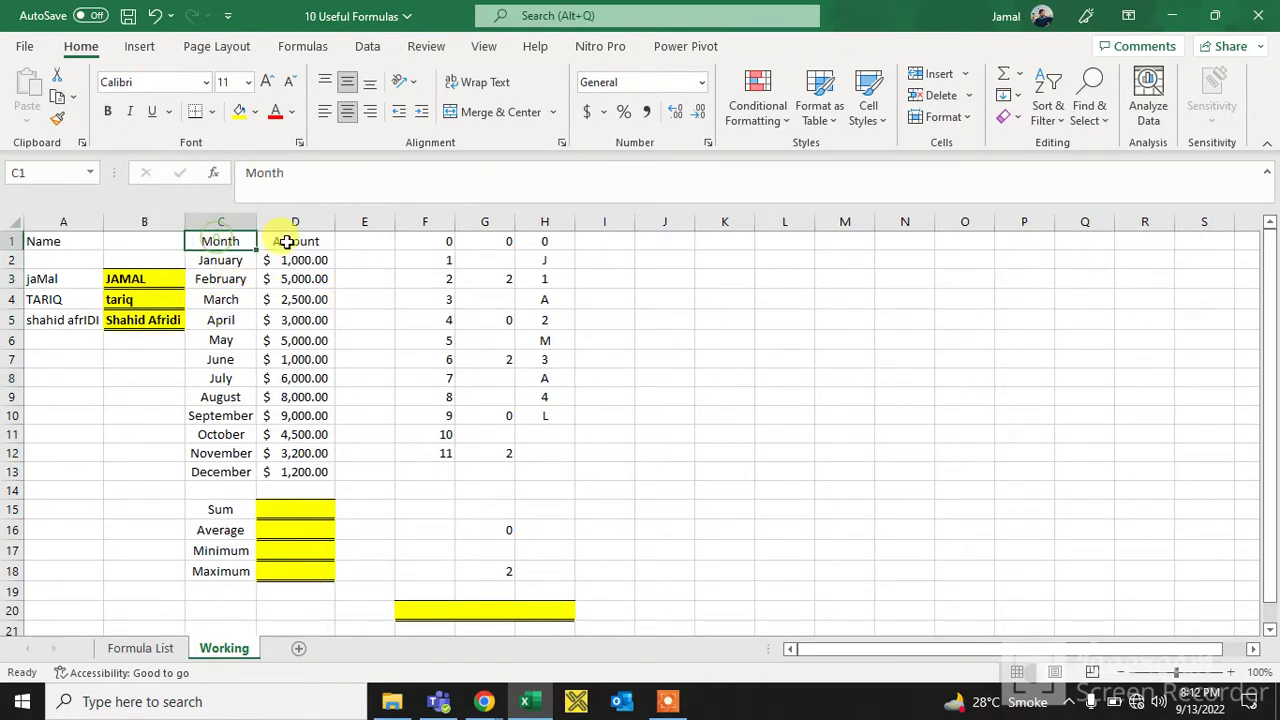
click(310, 241)
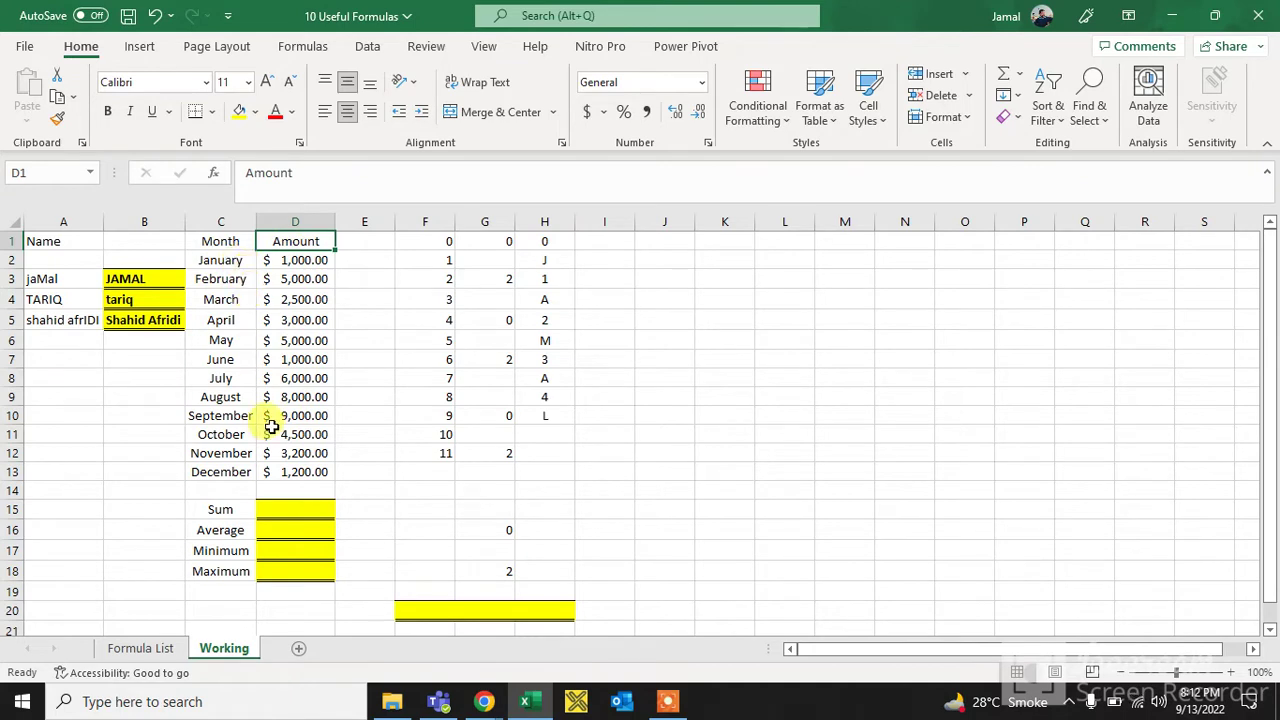
mouse_move(286, 453)
mouse_down()
mouse_move(296, 262)
mouse_move(286, 471)
mouse_up()
click(369, 322)
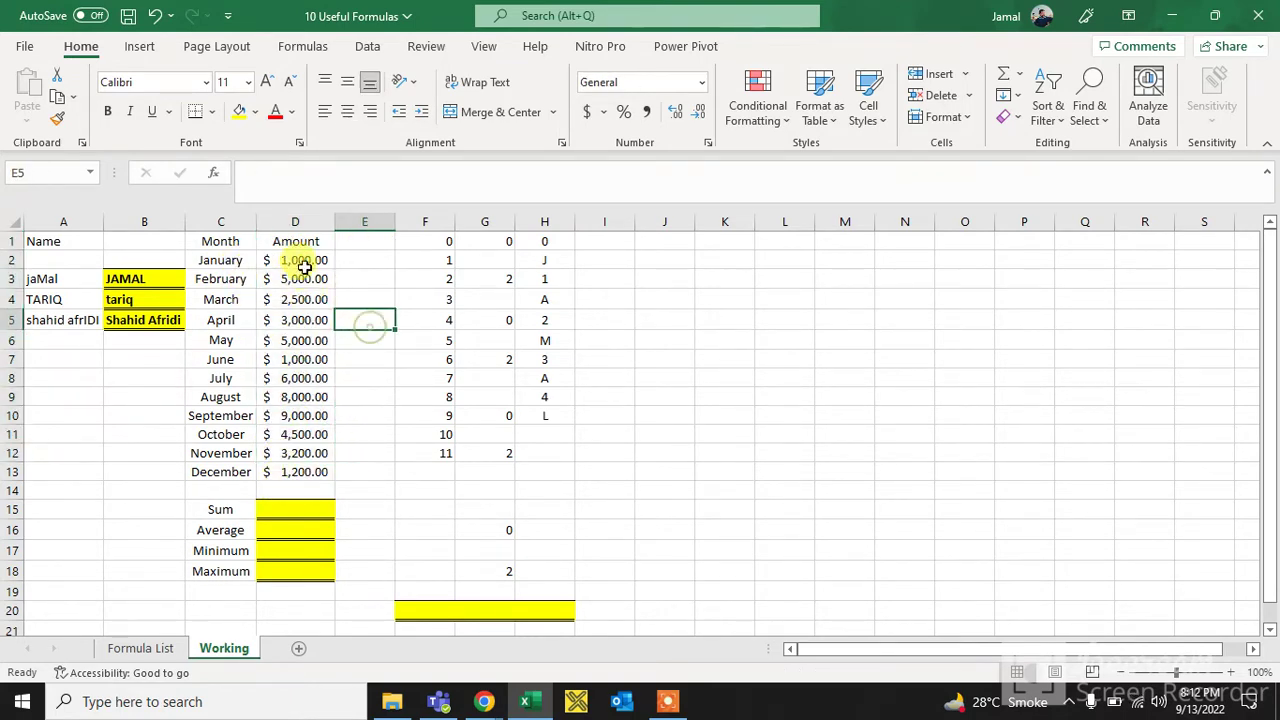
drag(303, 260, 303, 423)
Enter =SUM(D2:D13) in D15 to total the monthly amounts
click(308, 507)
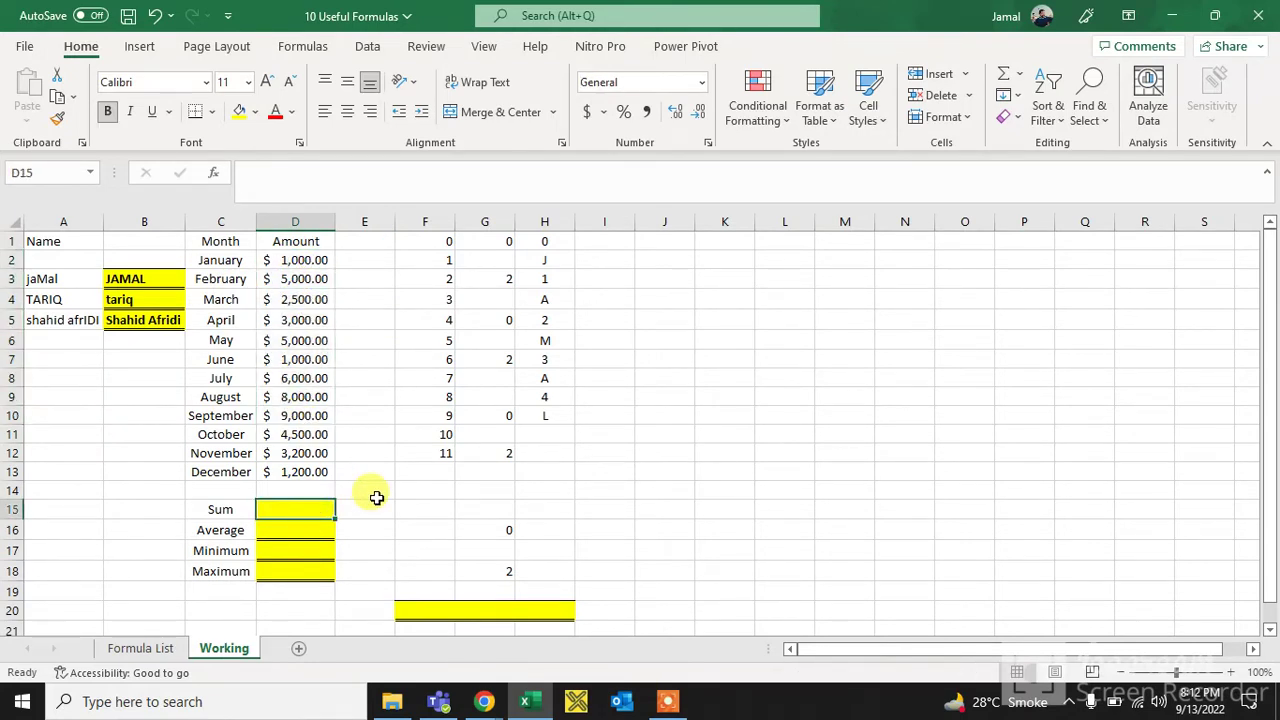
text(=)
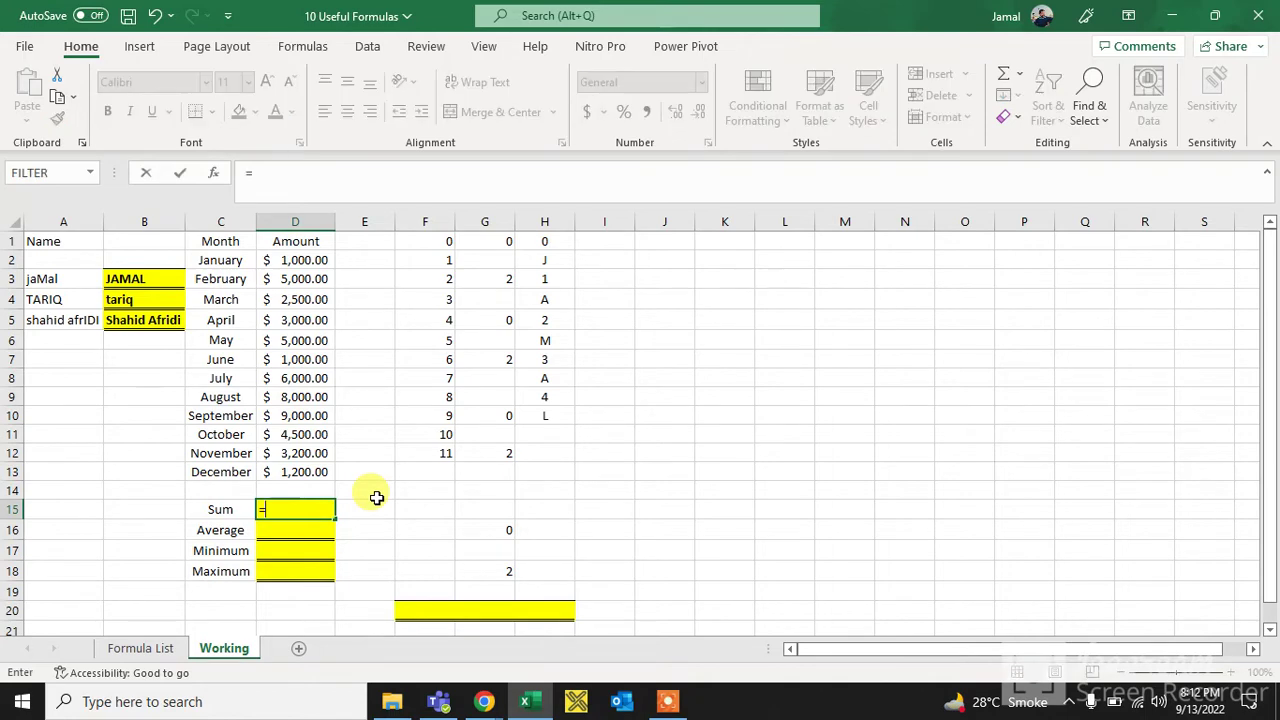
text(sum)
key(Tab)
key(Up)
key(Up)
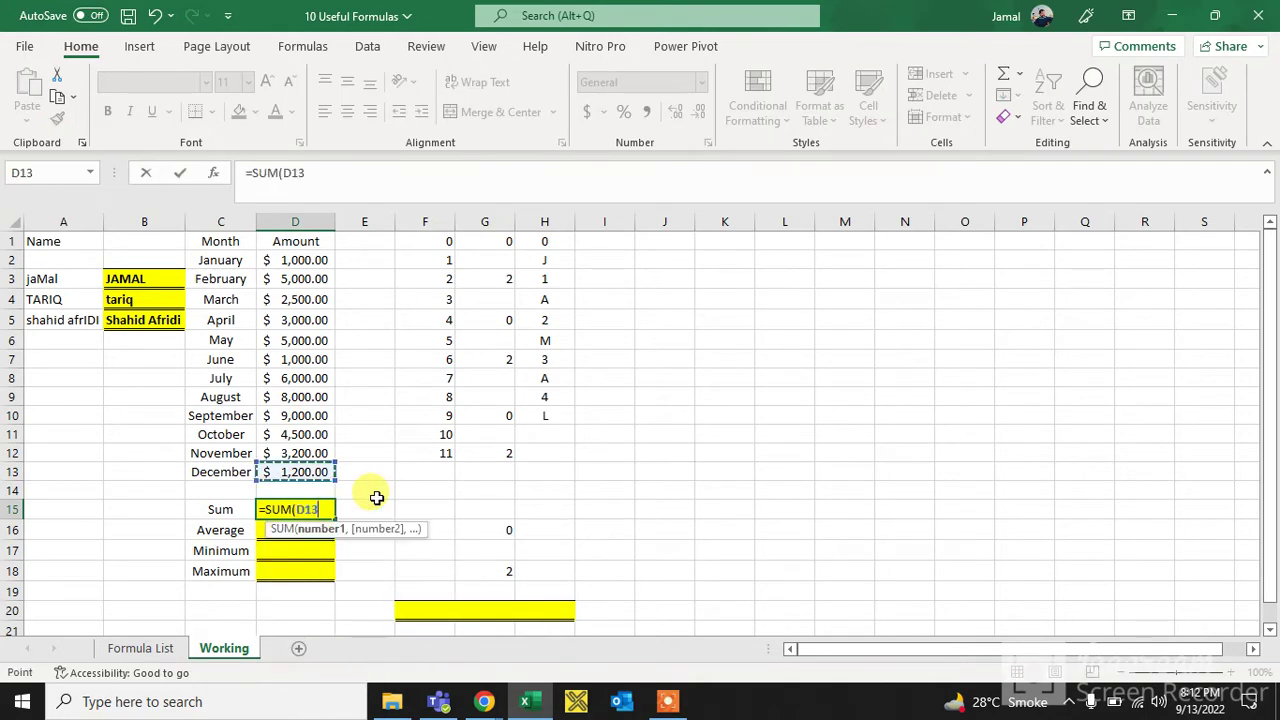
key(shift+Up)
key(shift+Up)
key(shift+Up)
key(ctrl+Return)
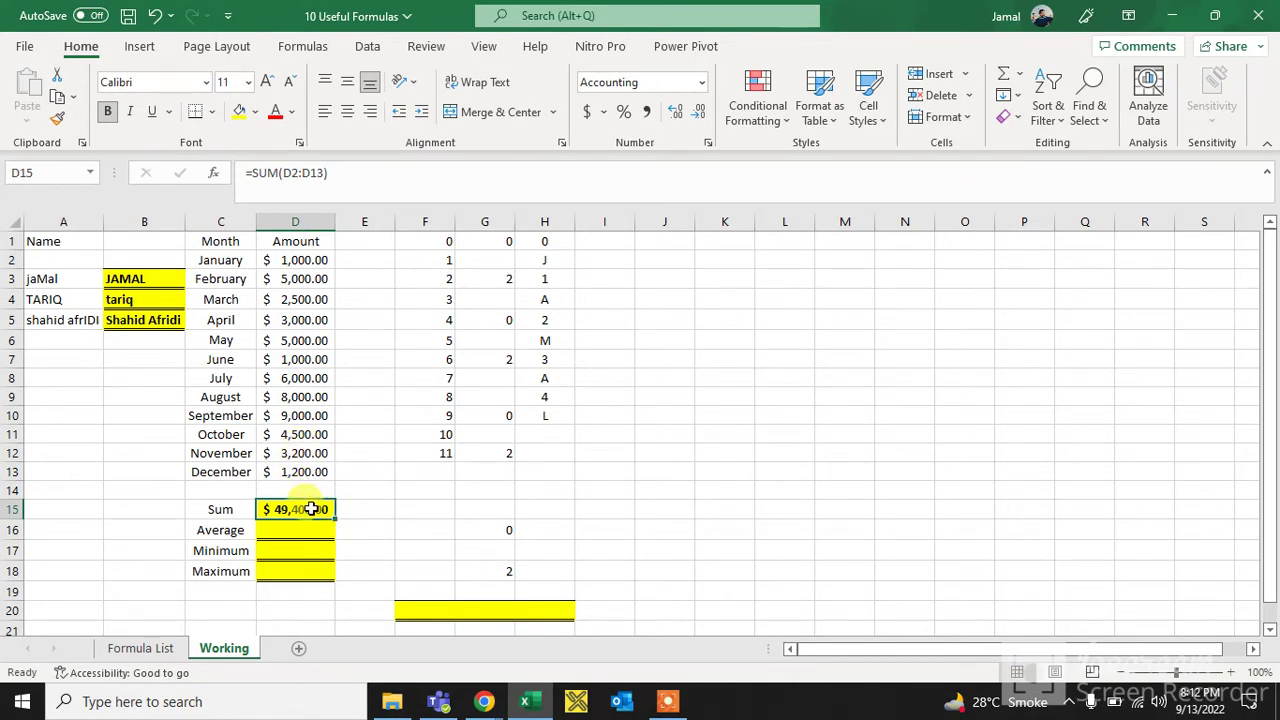
Select the monthly amounts to check the $49,400.00 total, then pick D16
drag(303, 260, 300, 471)
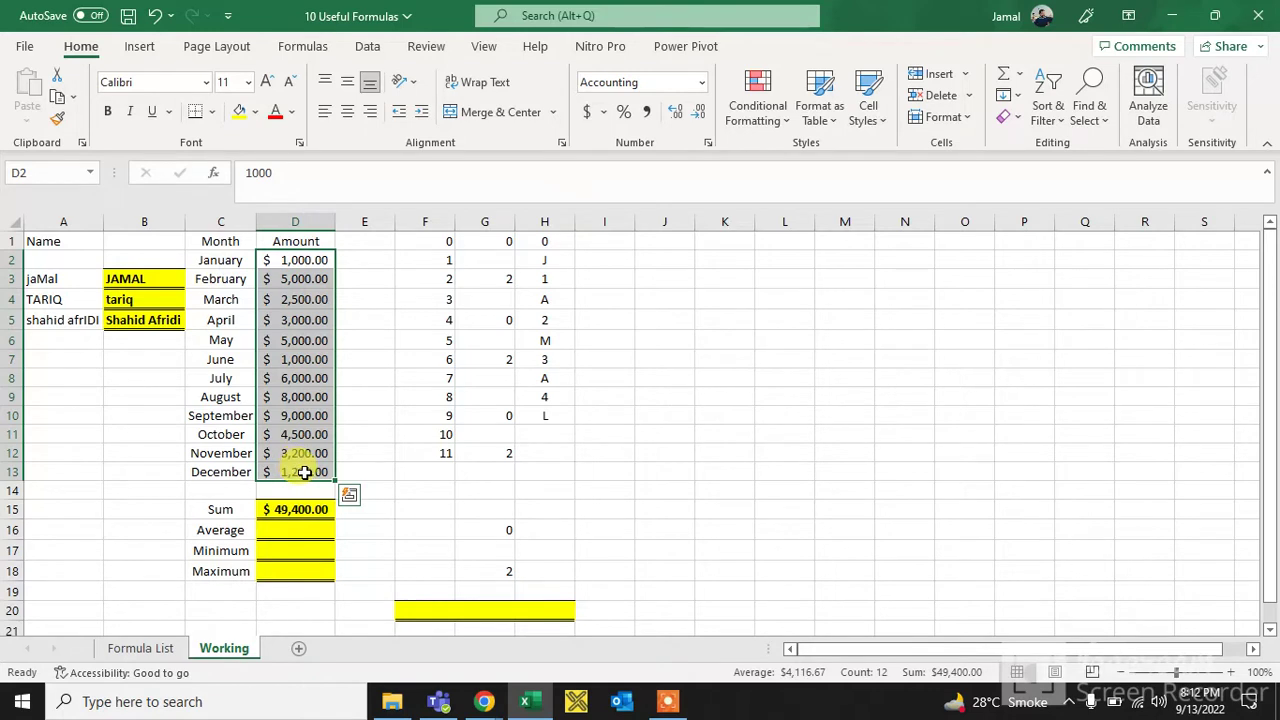
click(300, 471)
drag(300, 268, 303, 453)
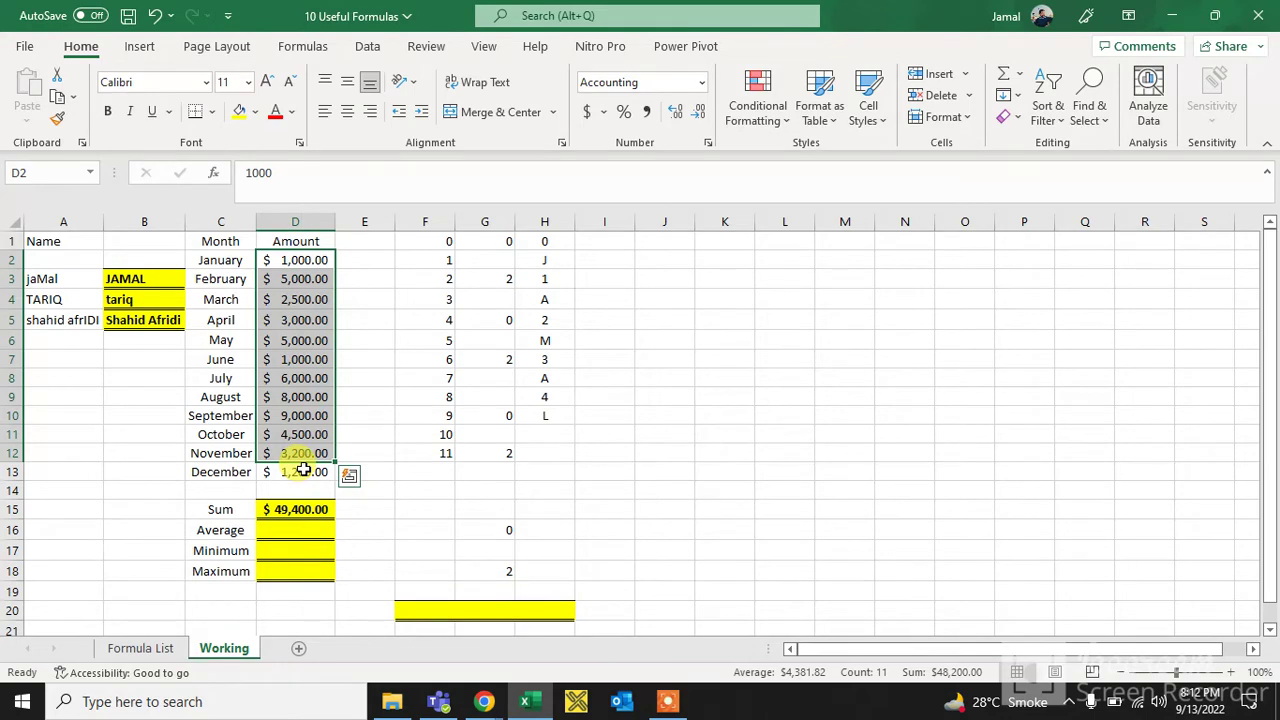
click(302, 532)
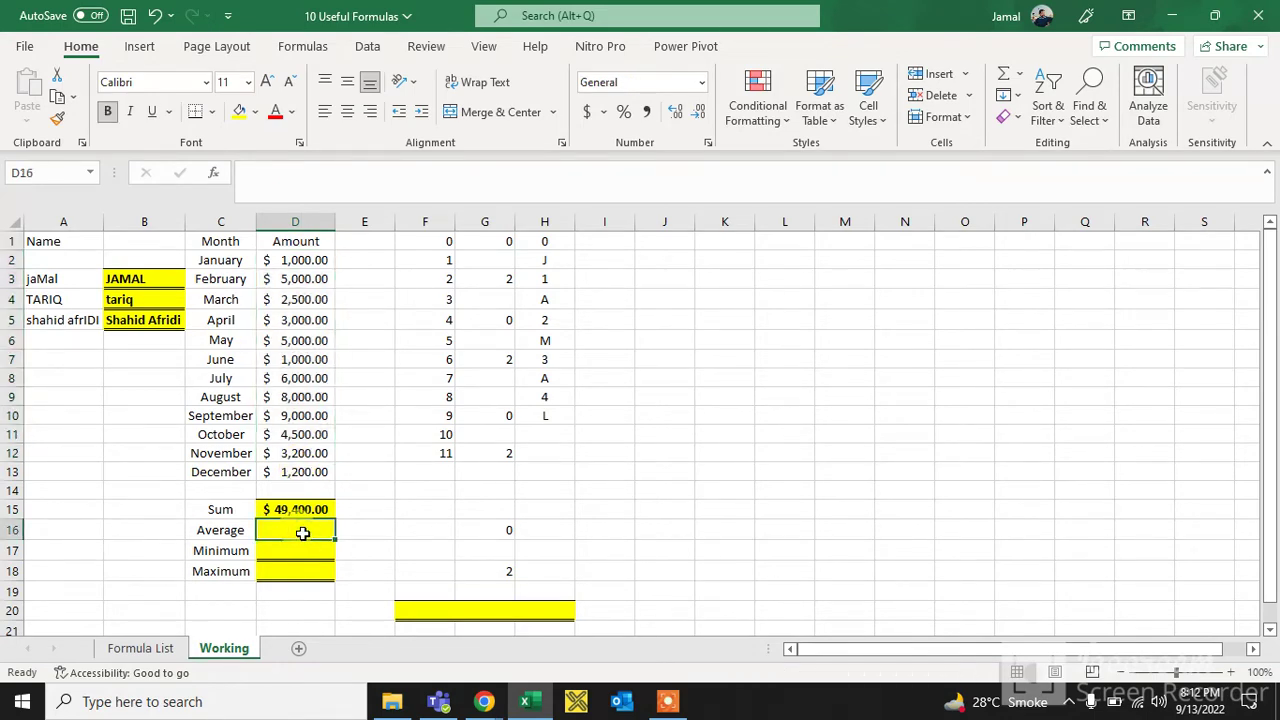
Enter =AVERAGE(D2:D13) in D16, giving $4,116.67, then select D17
text(=av)
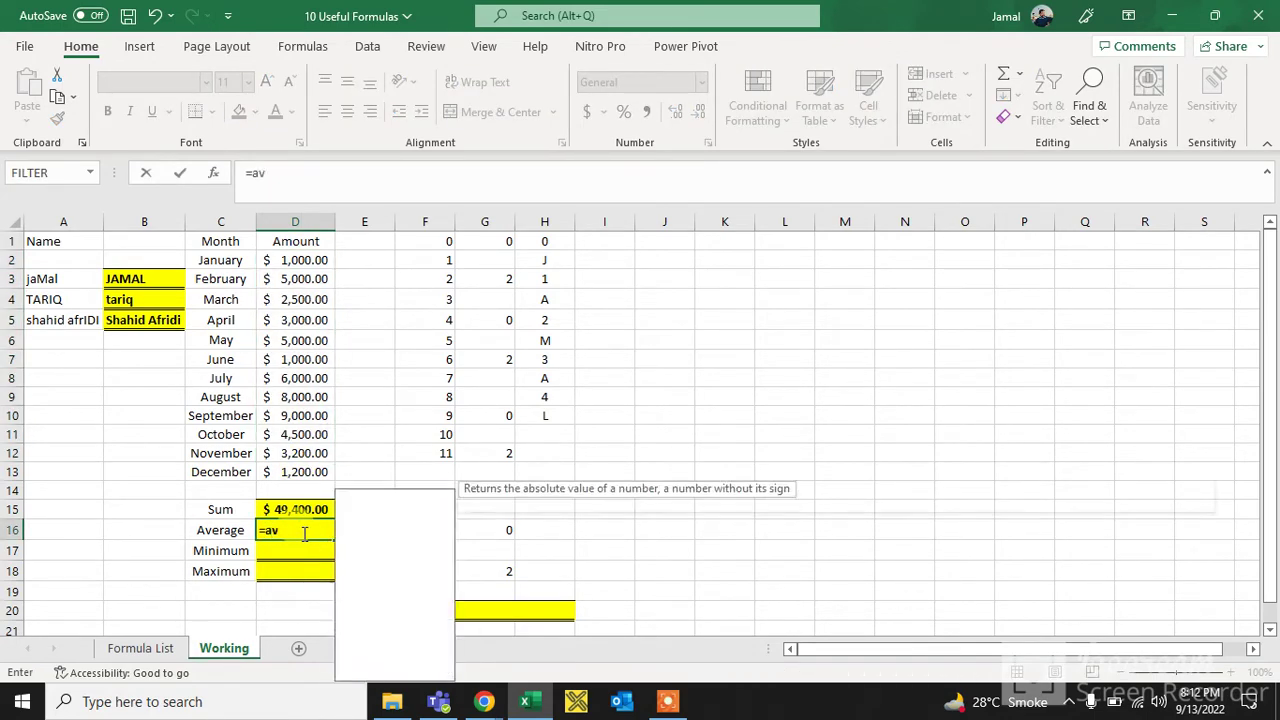
text(er)
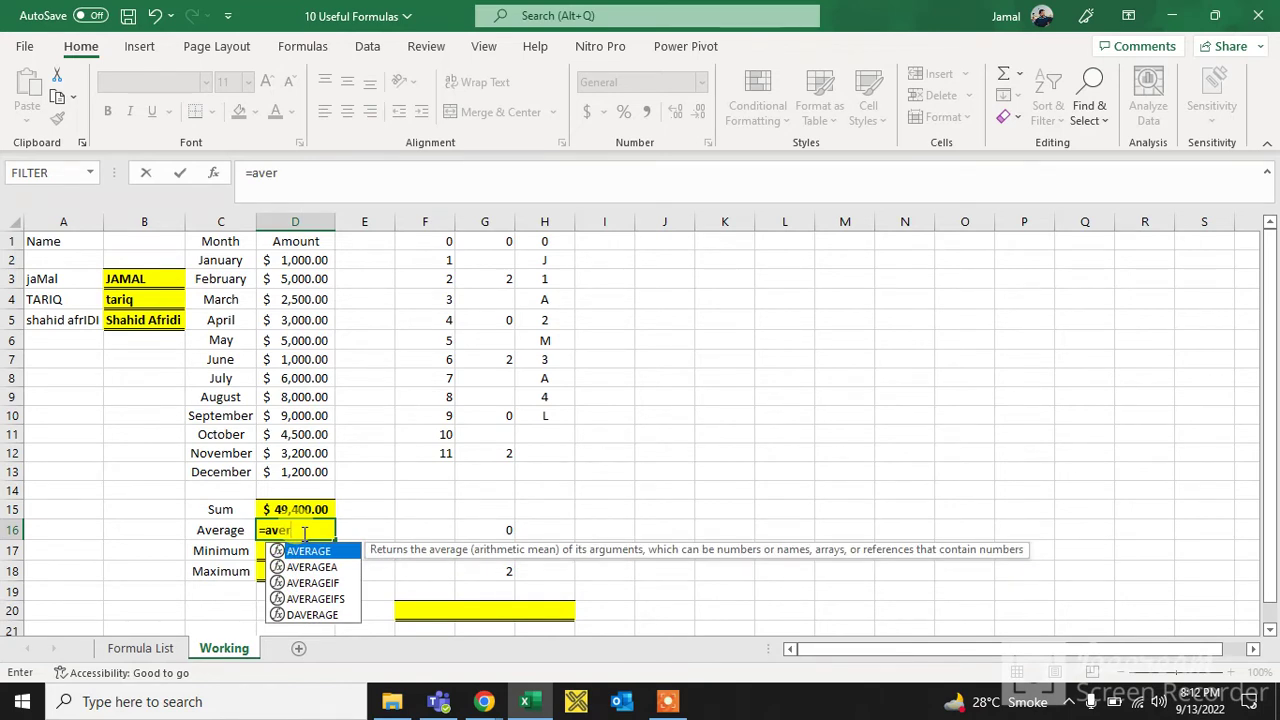
key(Tab)
key(Up)
key(Up)
key(Up)
key(ctrl+shift+Up)
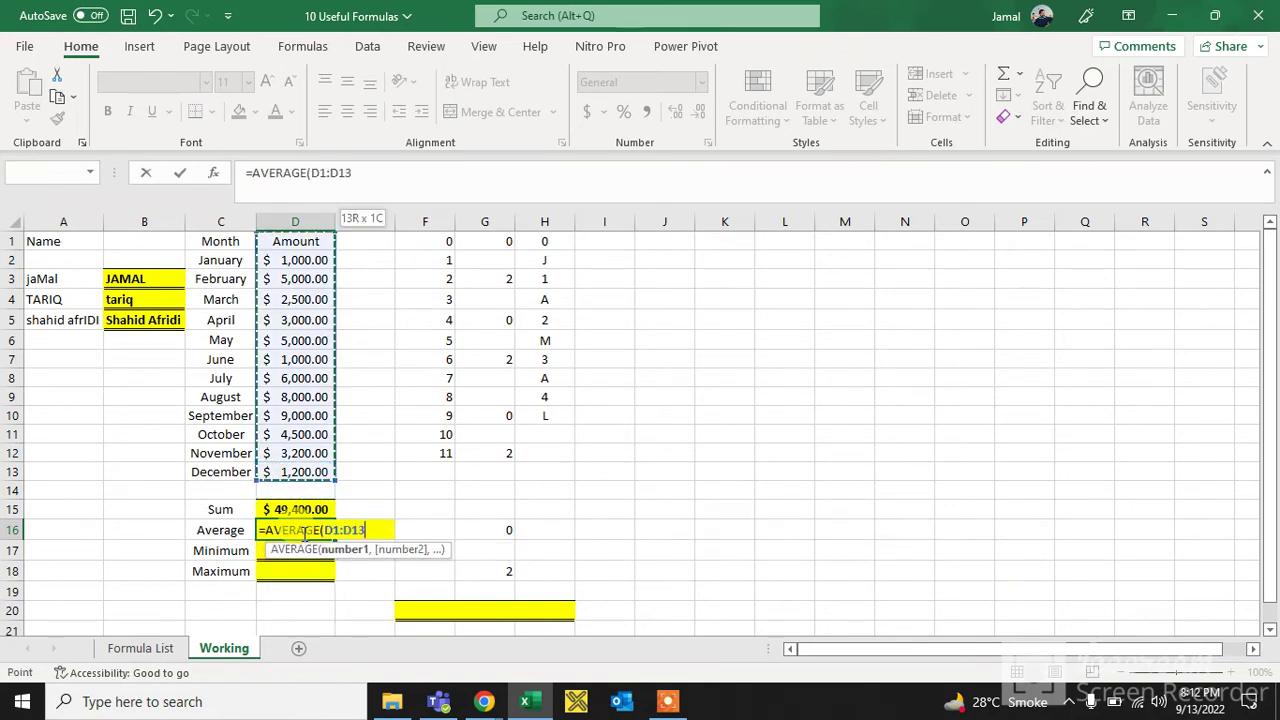
key(shift+Down)
key(Return)
key(Up)
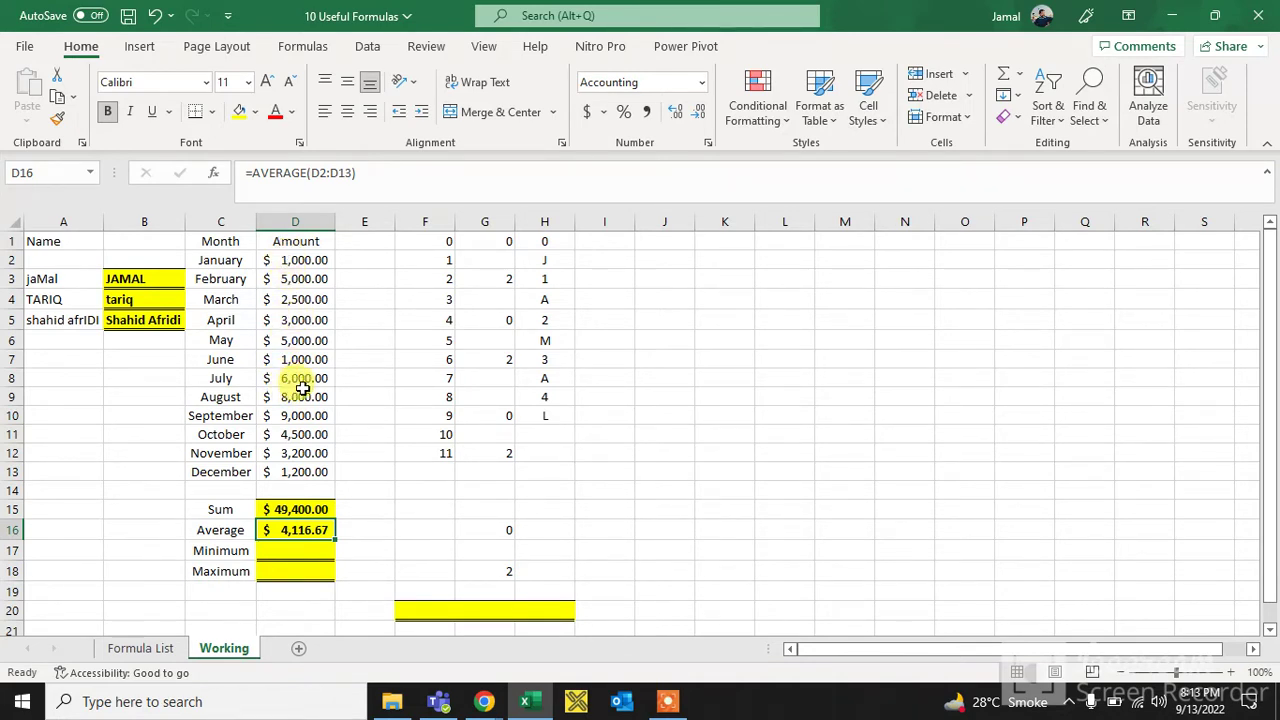
click(306, 549)
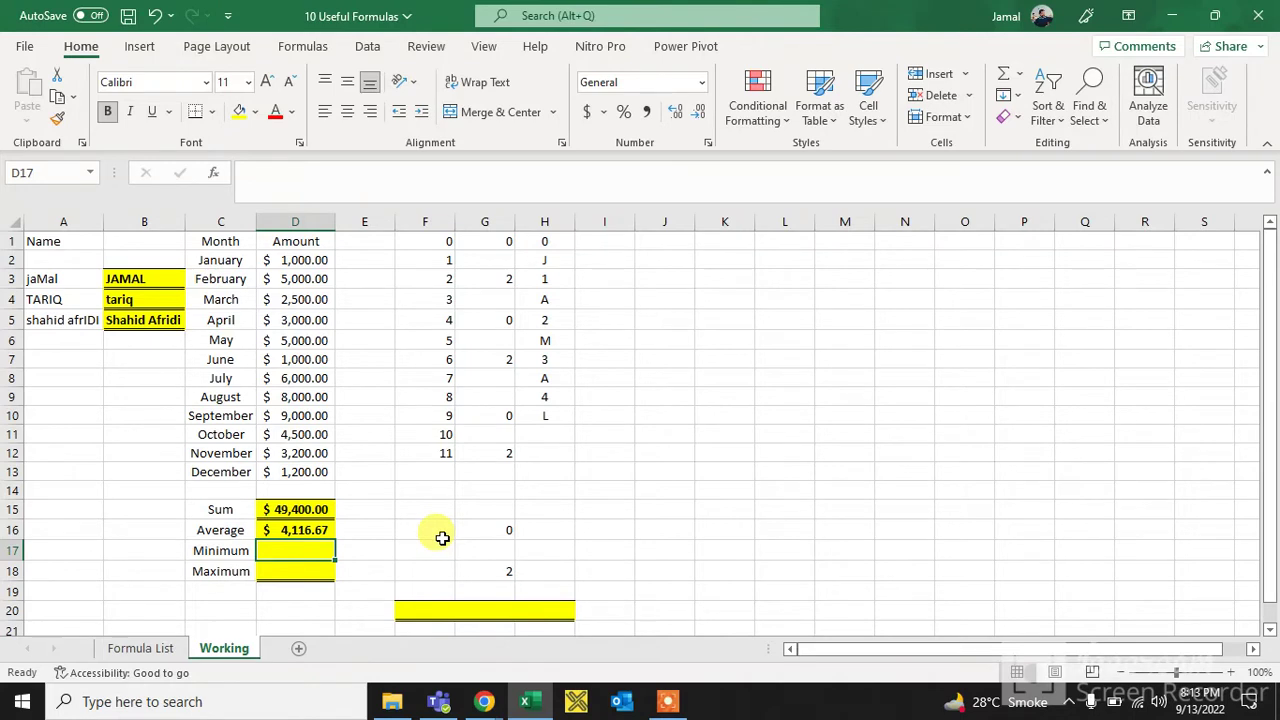
Enter =MIN(D2:D13) in D17, giving $1,000.00
text(=min)
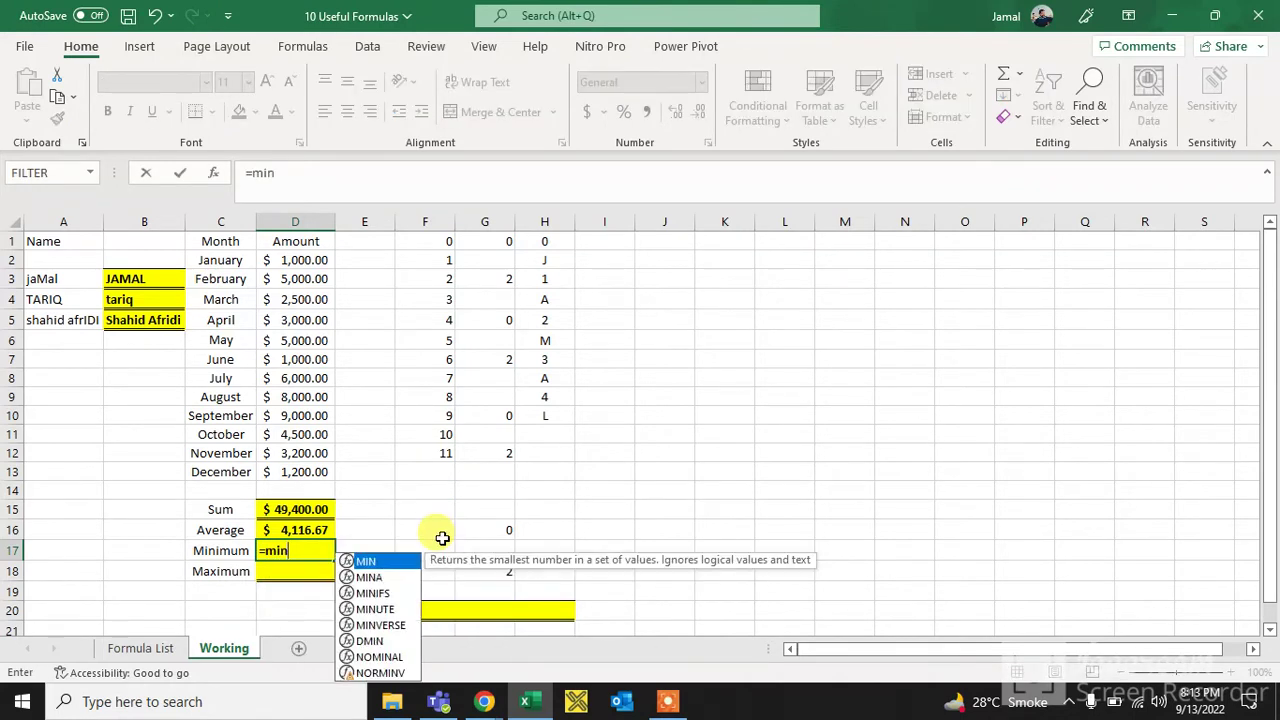
key(Tab)
key(Up)
key(Up)
key(Up)
key(Up)
key(ctrl+shift+Up)
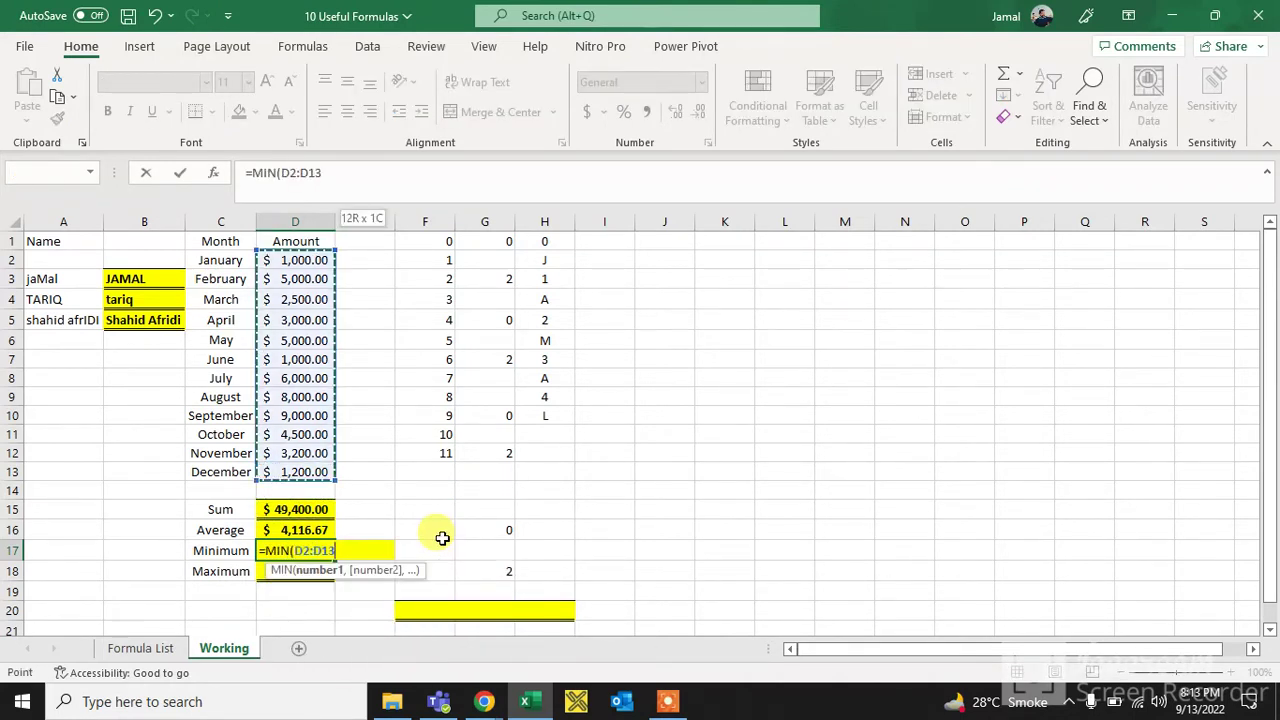
text())
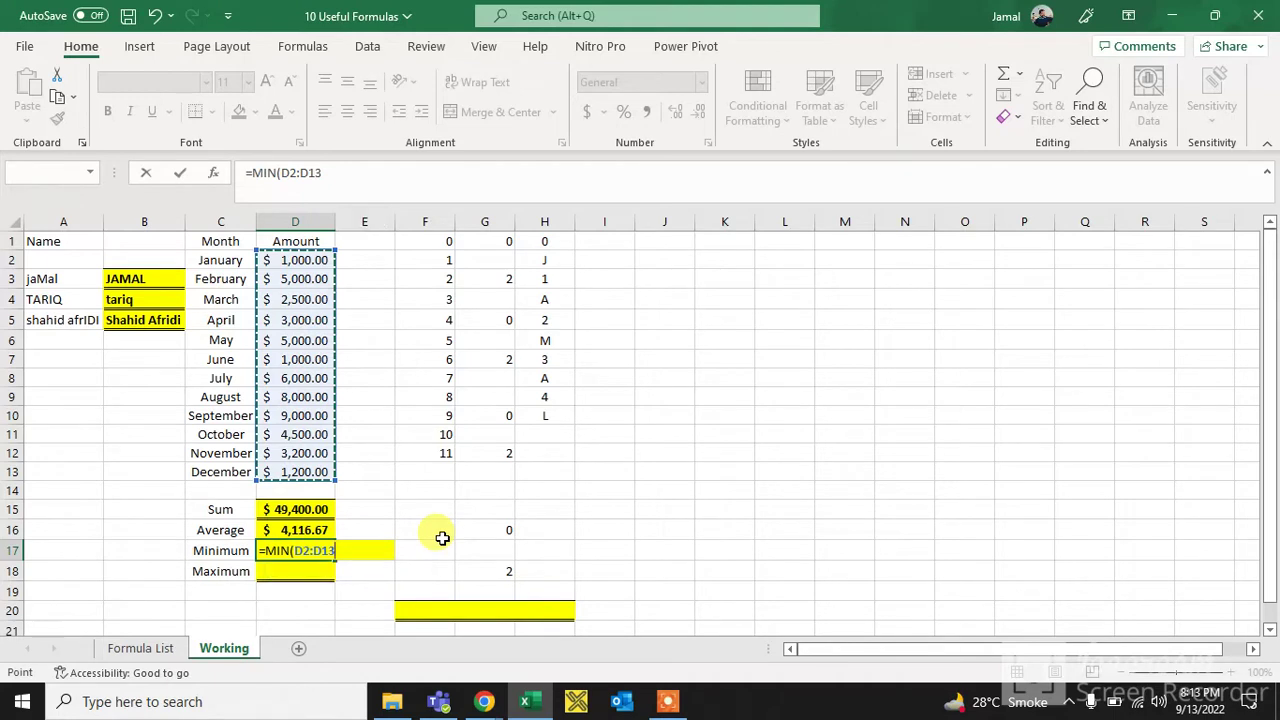
key(Return)
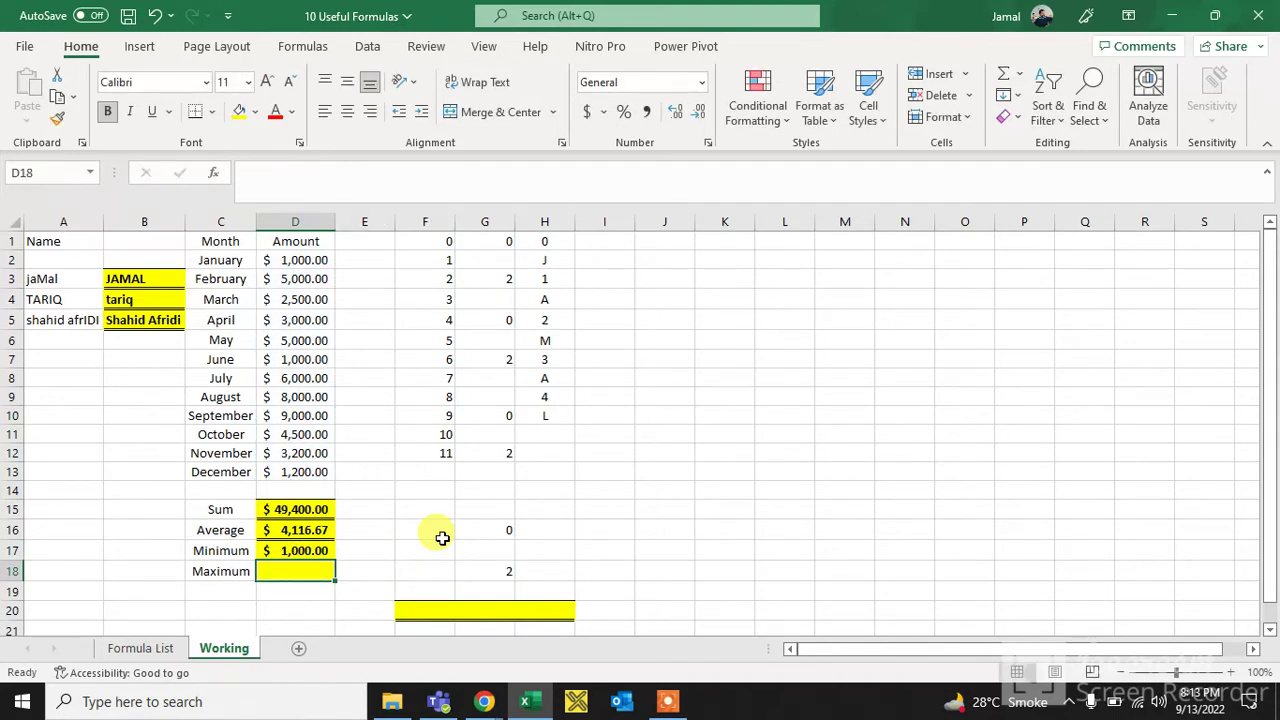
Clear D18 and enter =MAX(D2:D13), giving $9,000.00
key(Up)
key(Up)
key(Up)
key(Up)
key(Up)
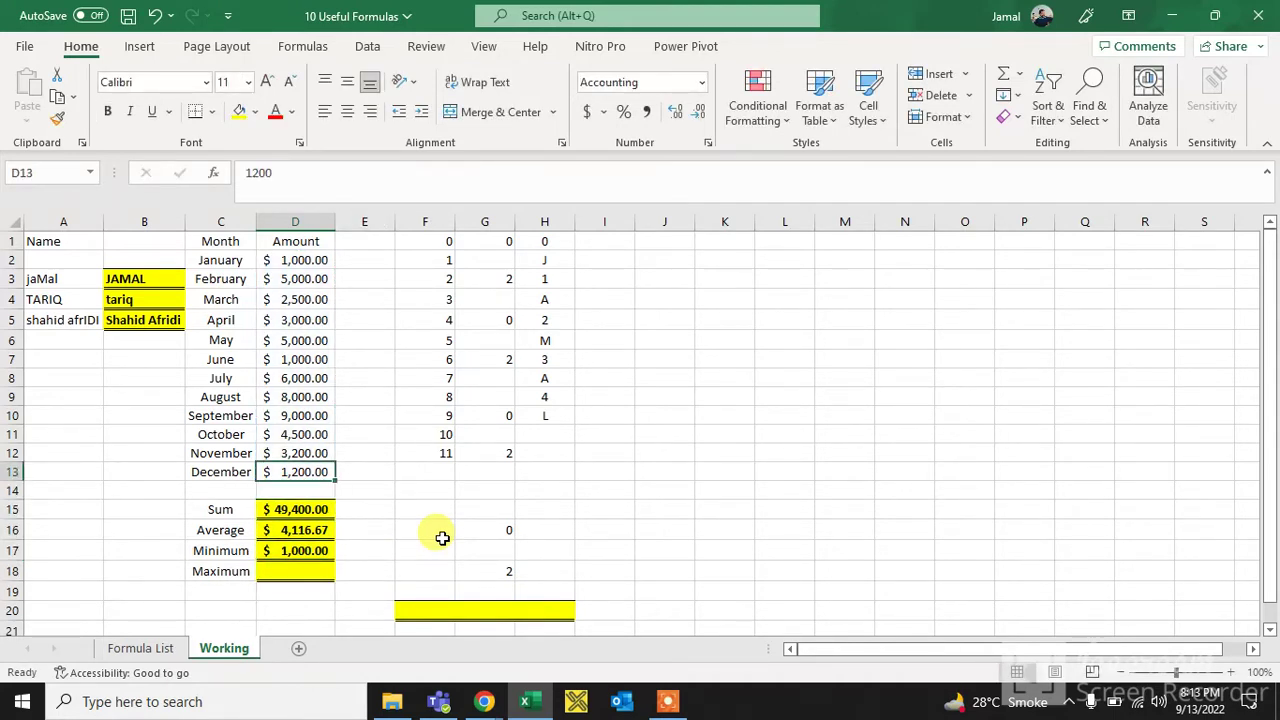
key(Up)
key(Up)
key(Up)
key(Up)
key(Up)
key(Up)
key(Down)
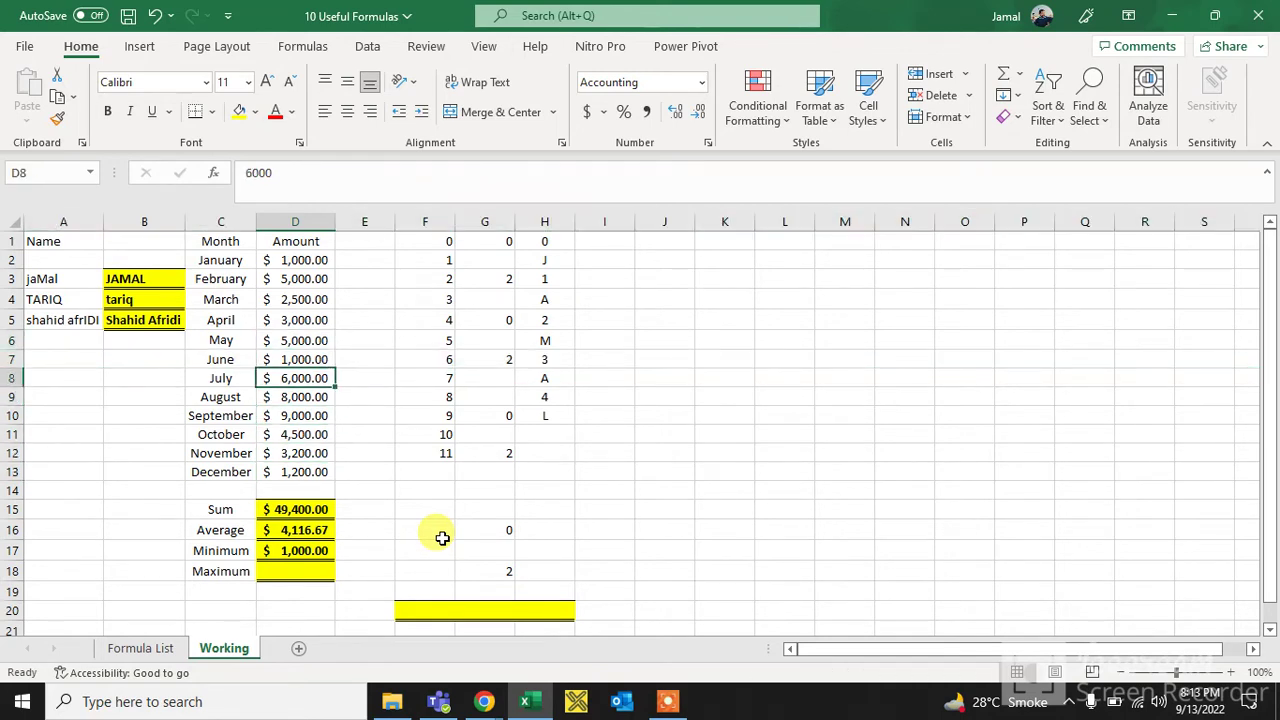
key(Down)
key(Down)
key(Down)
key(Down)
key(Down)
key(Down)
key(Delete)
text(=m)
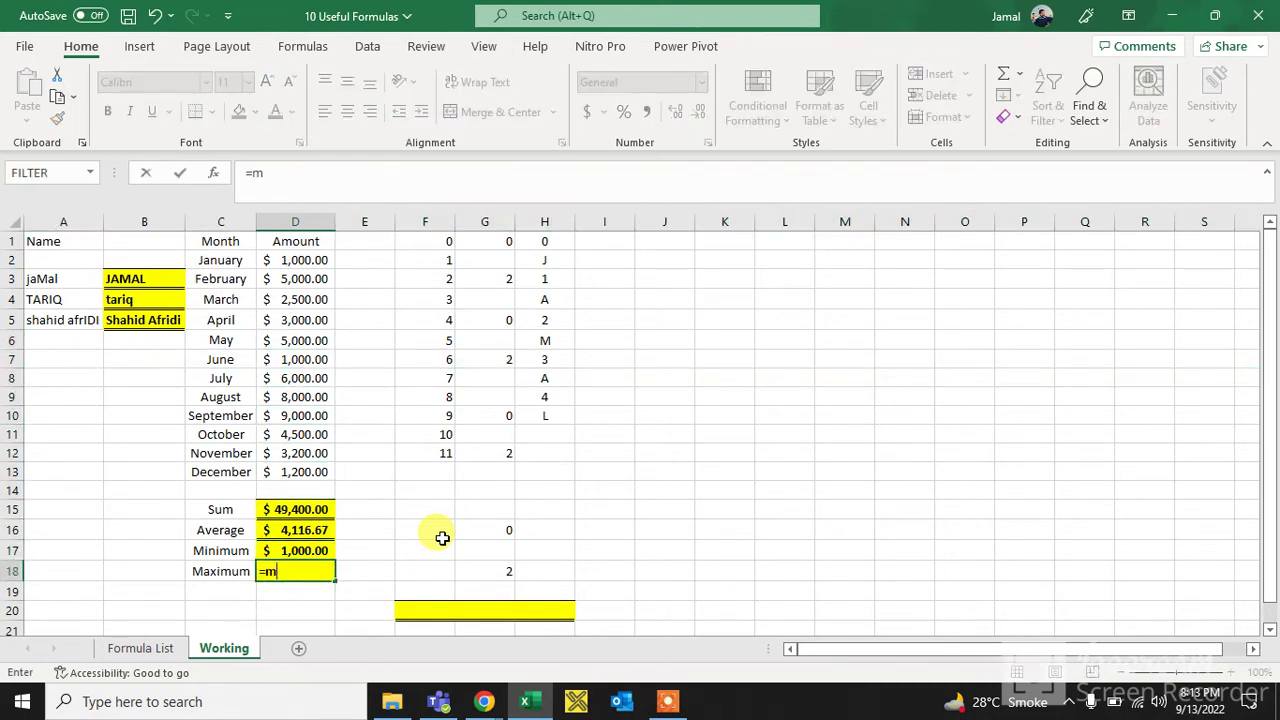
text(ax)
key(Tab)
key(Up)
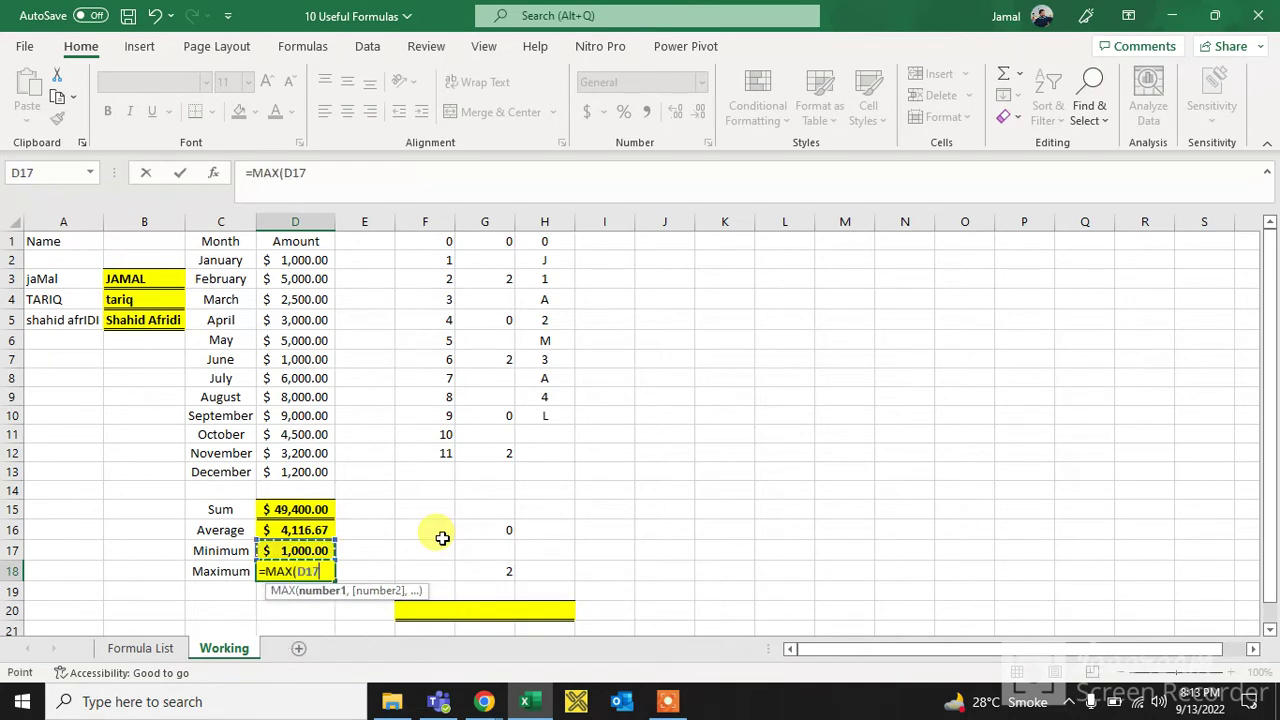
key(Up)
key(Up)
key(Up)
key(Up)
key(ctrl+shift+Up)
key(shift+Down)
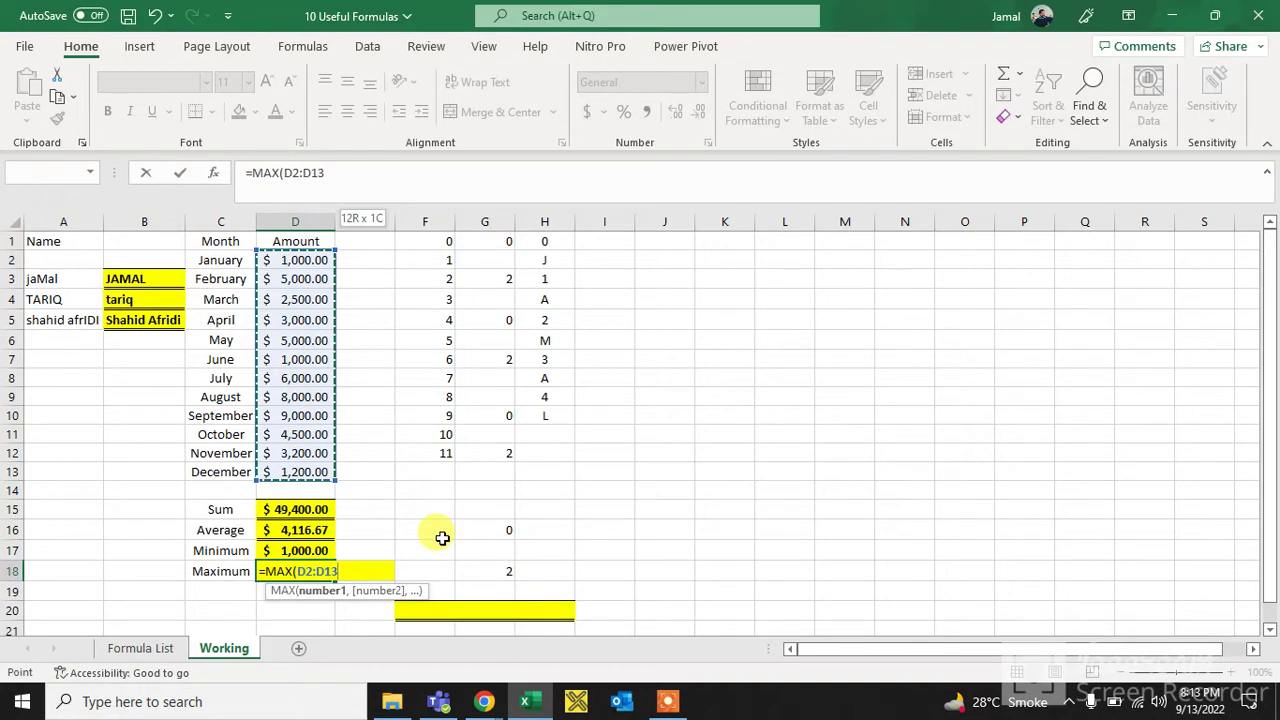
key(Return)
key(Up)
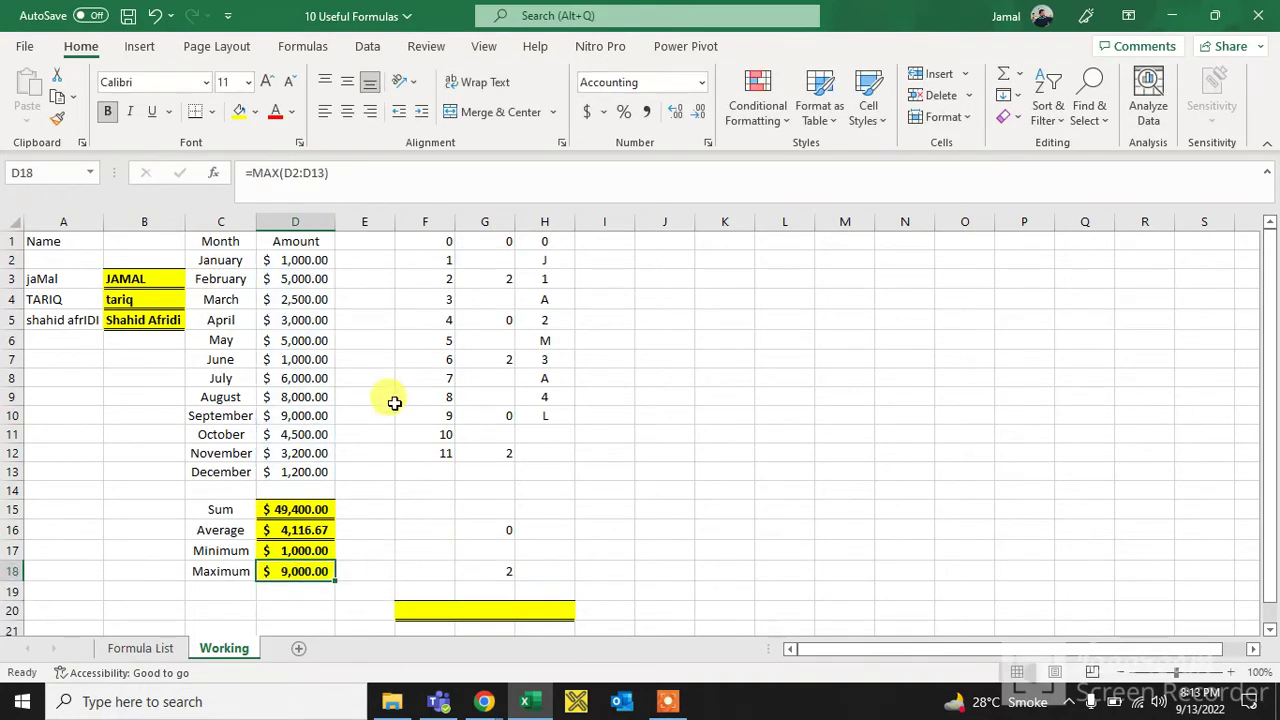
Highlight the September row to show its 9,000 amount is the maximum
click(308, 414)
click(240, 422)
drag(240, 422, 445, 416)
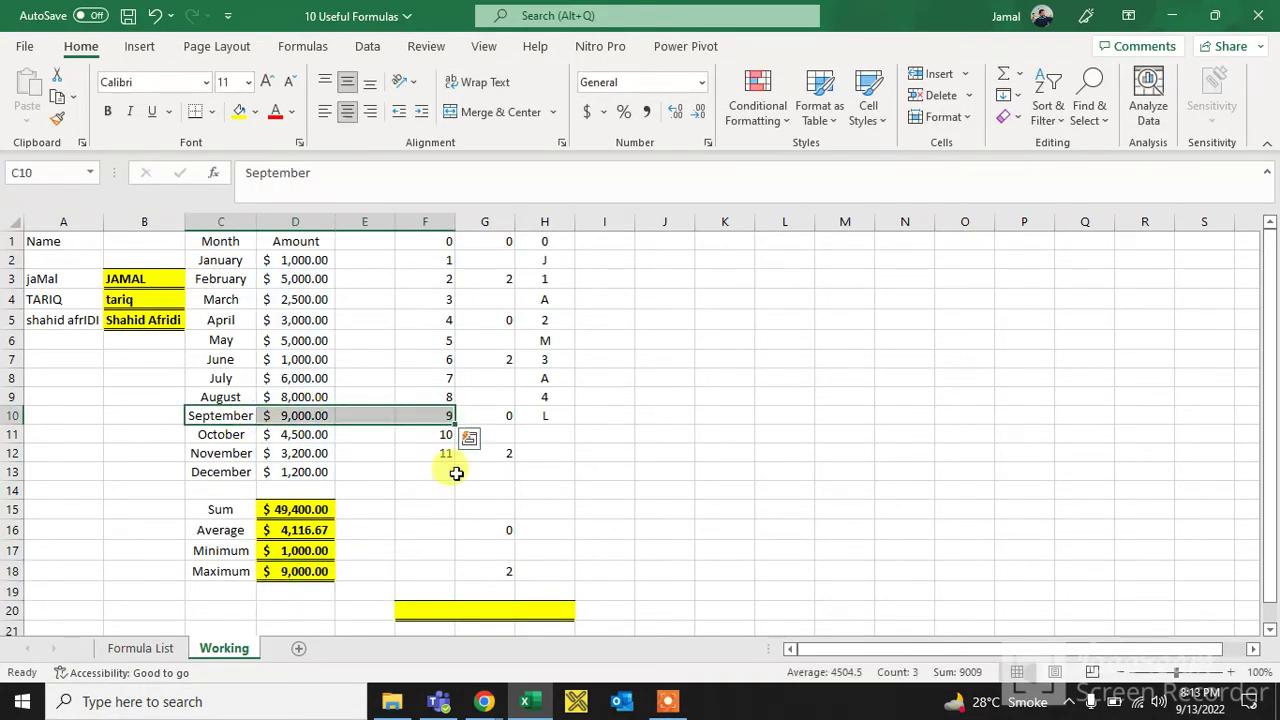
click(449, 526)
click(367, 447)
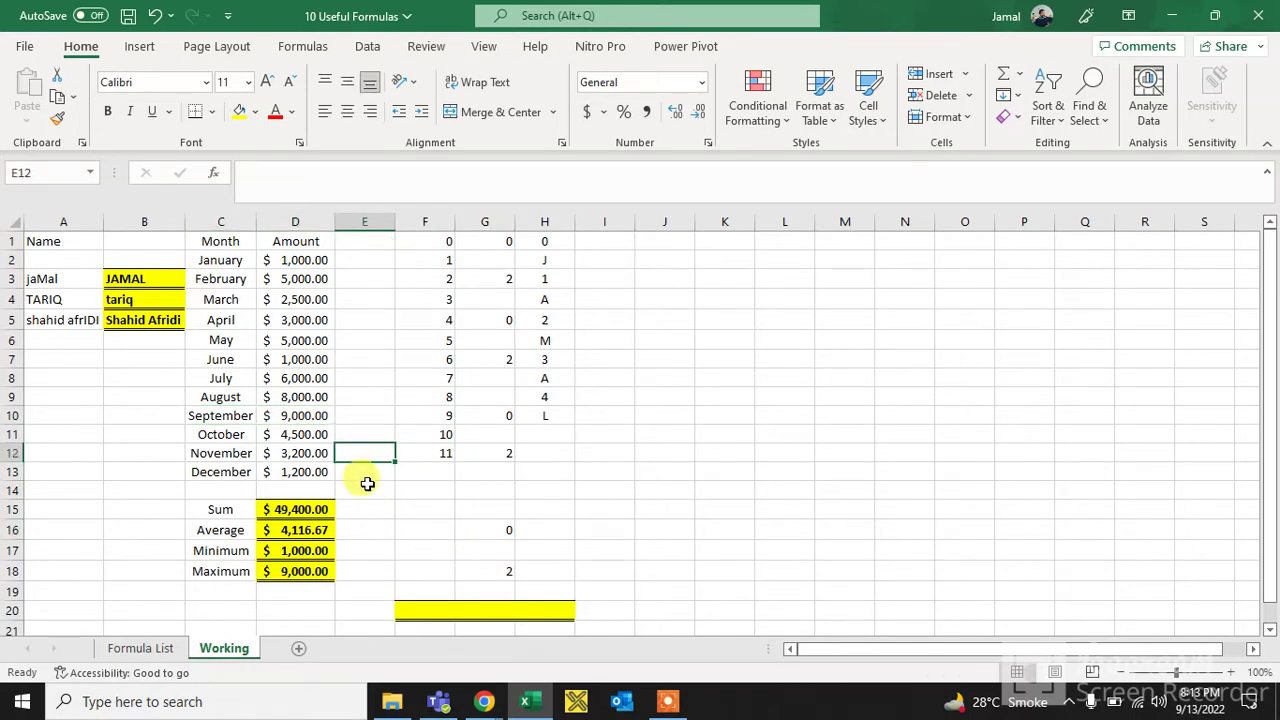
Review the converted names and Sum-to-Maximum results, pick F20, and view the Formula List sheet
drag(145, 279, 148, 318)
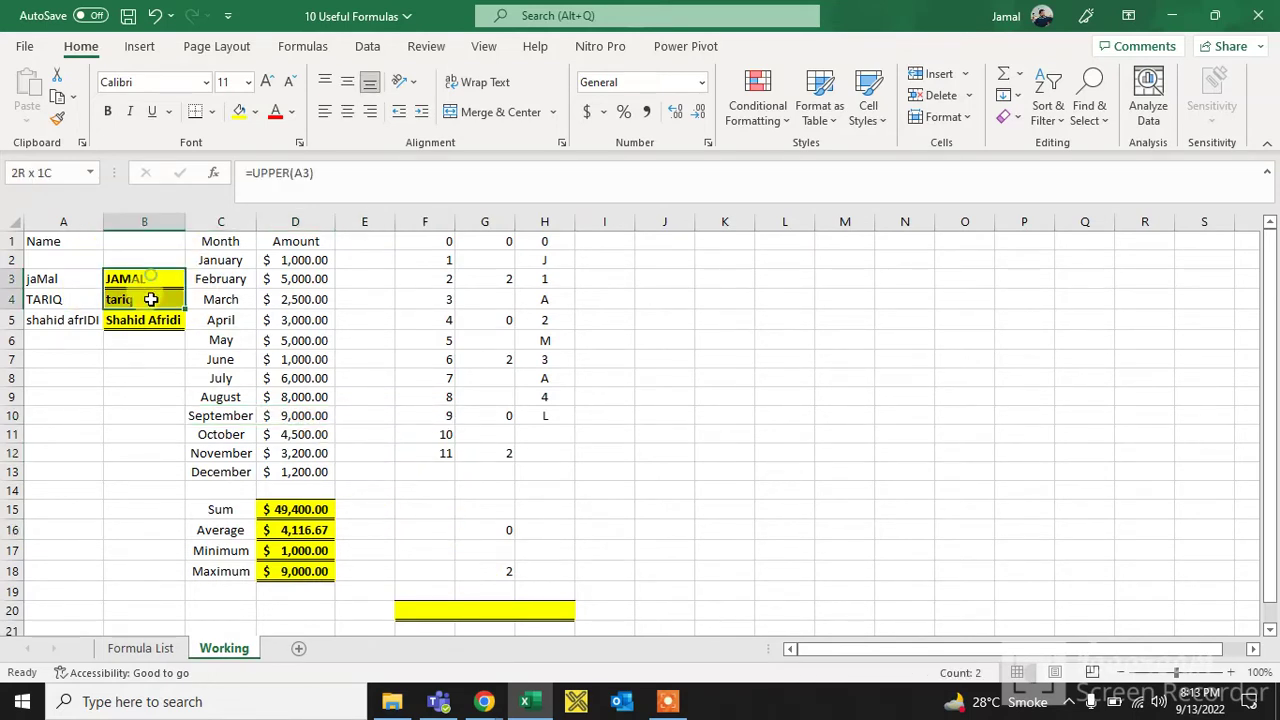
drag(268, 509, 279, 587)
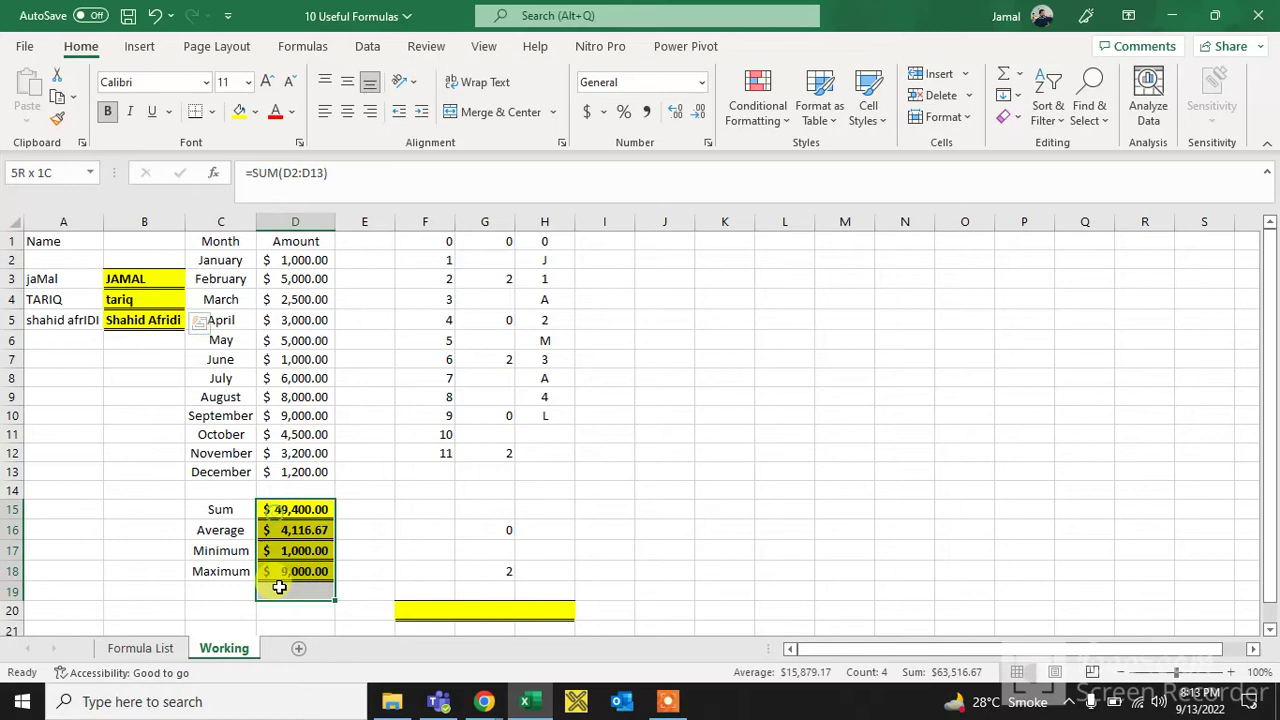
click(443, 510)
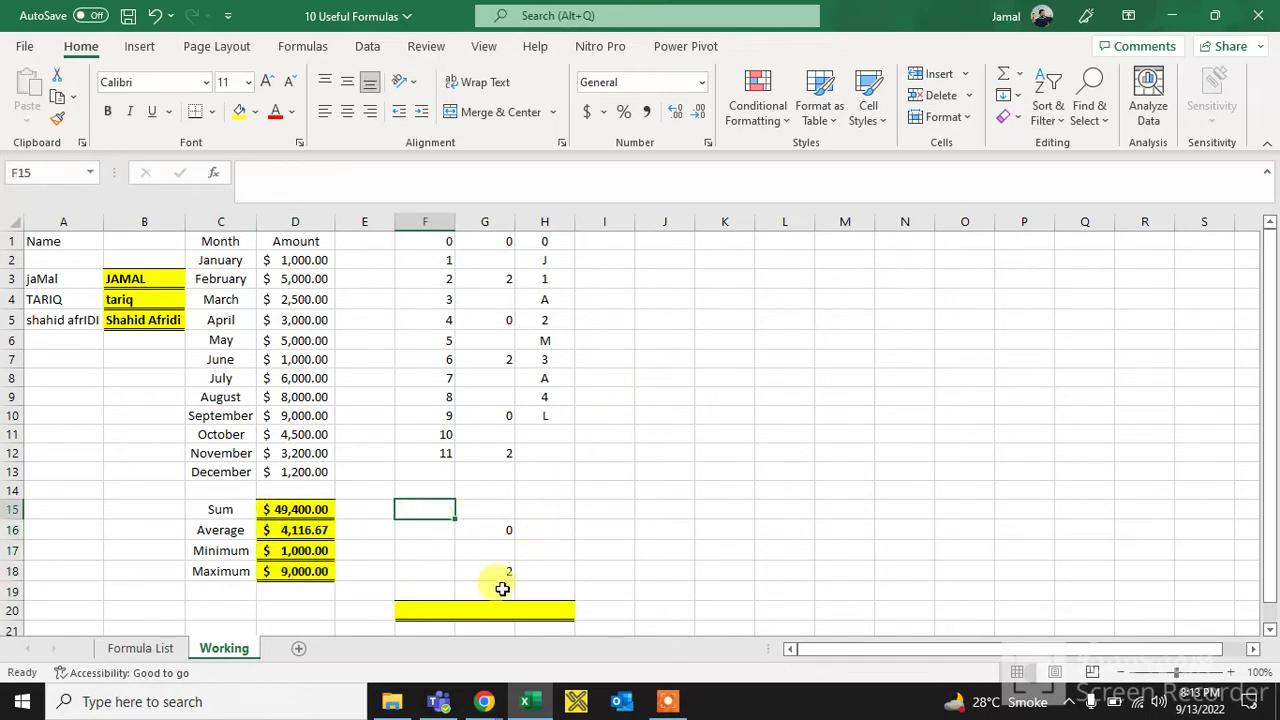
click(417, 612)
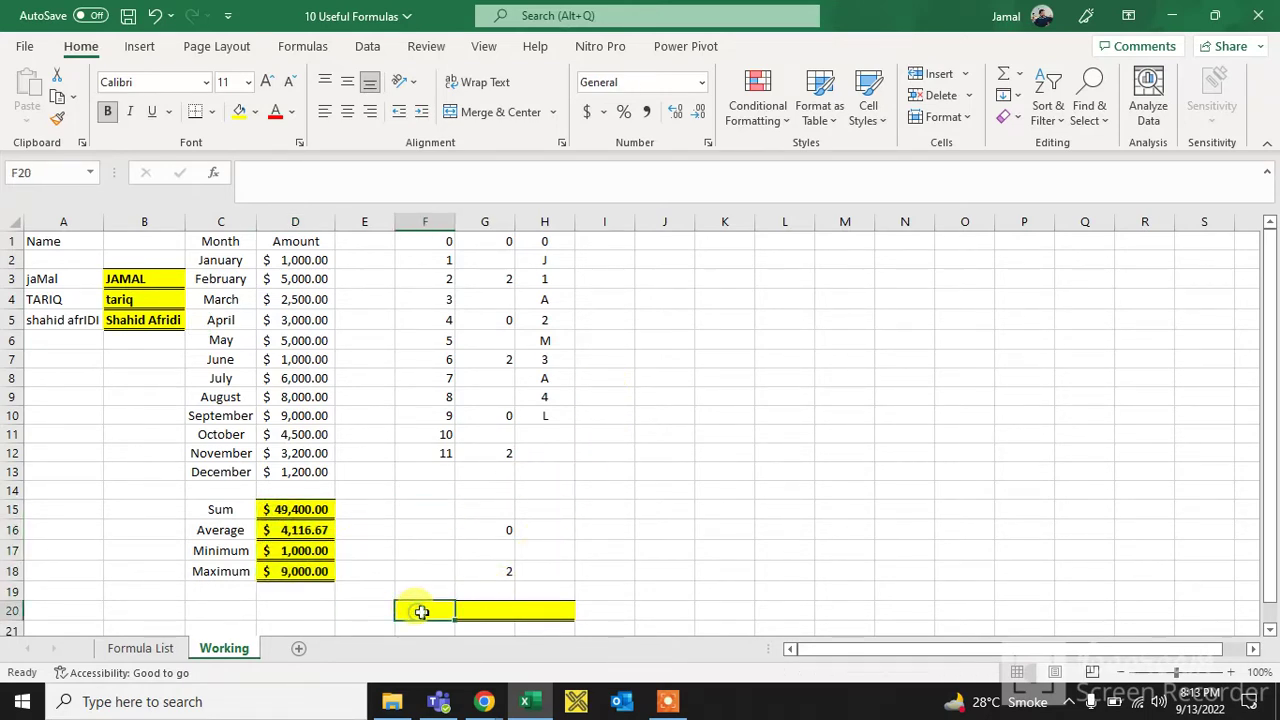
click(165, 648)
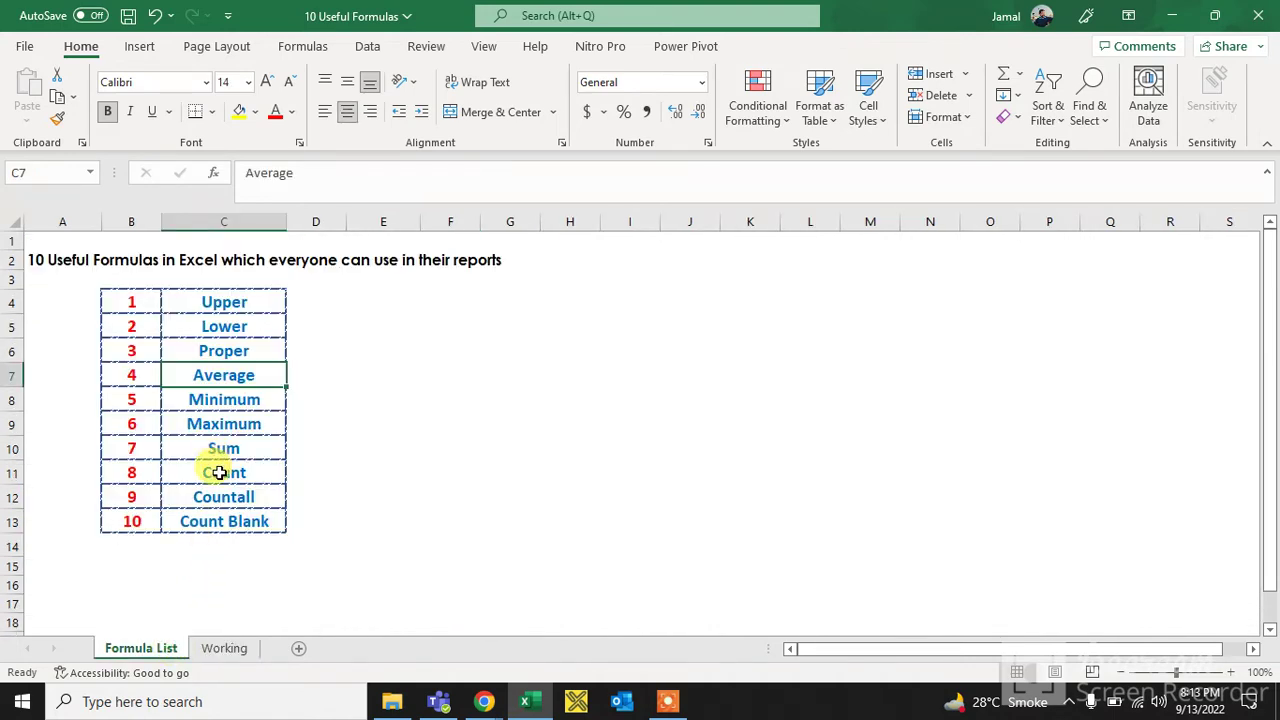
On the Working sheet, enter =COUNT(F1:F12) in F20 and select F1:F12 to confirm 12
click(228, 648)
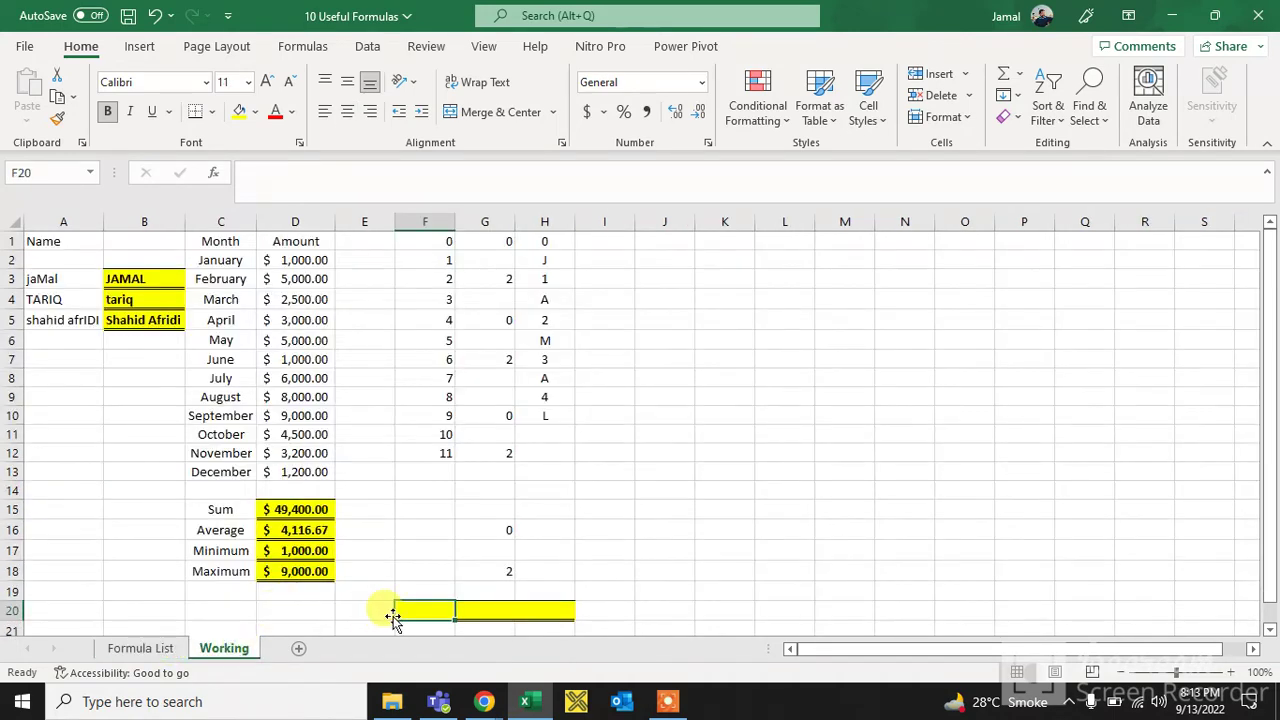
text(=co)
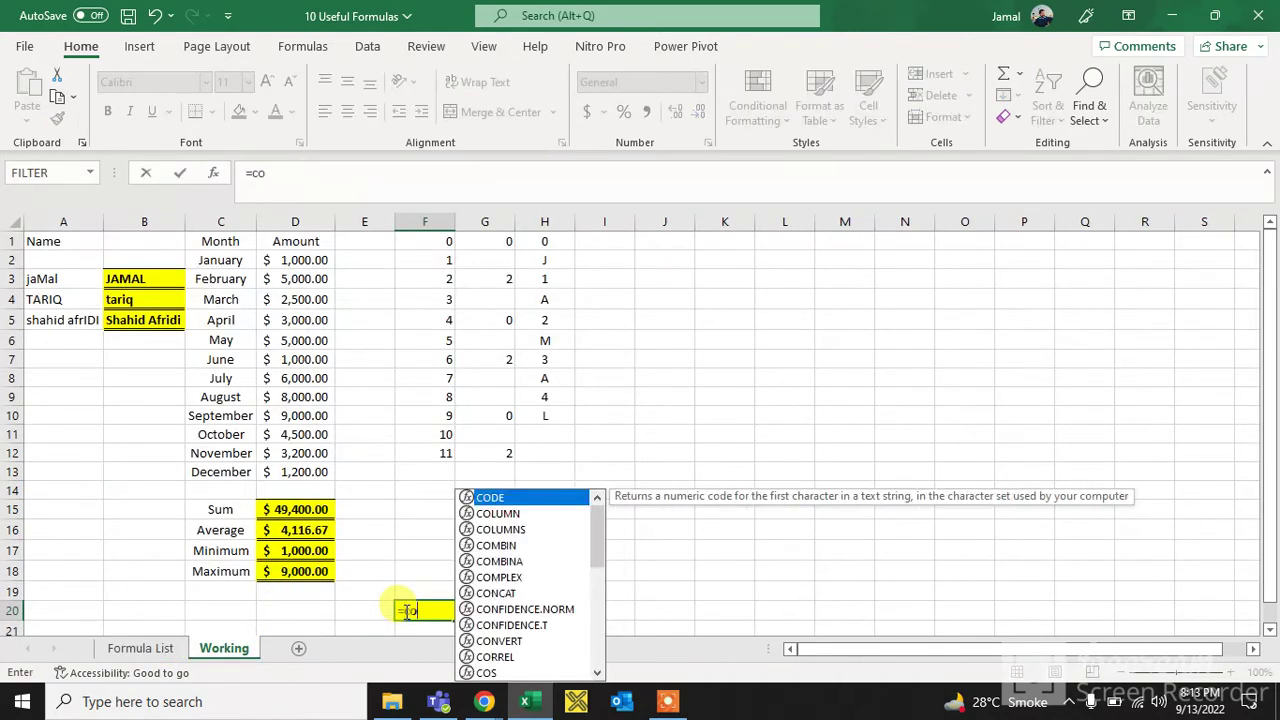
text(unt)
key(Tab)
key(Up)
key(Up)
key(Up)
key(Up)
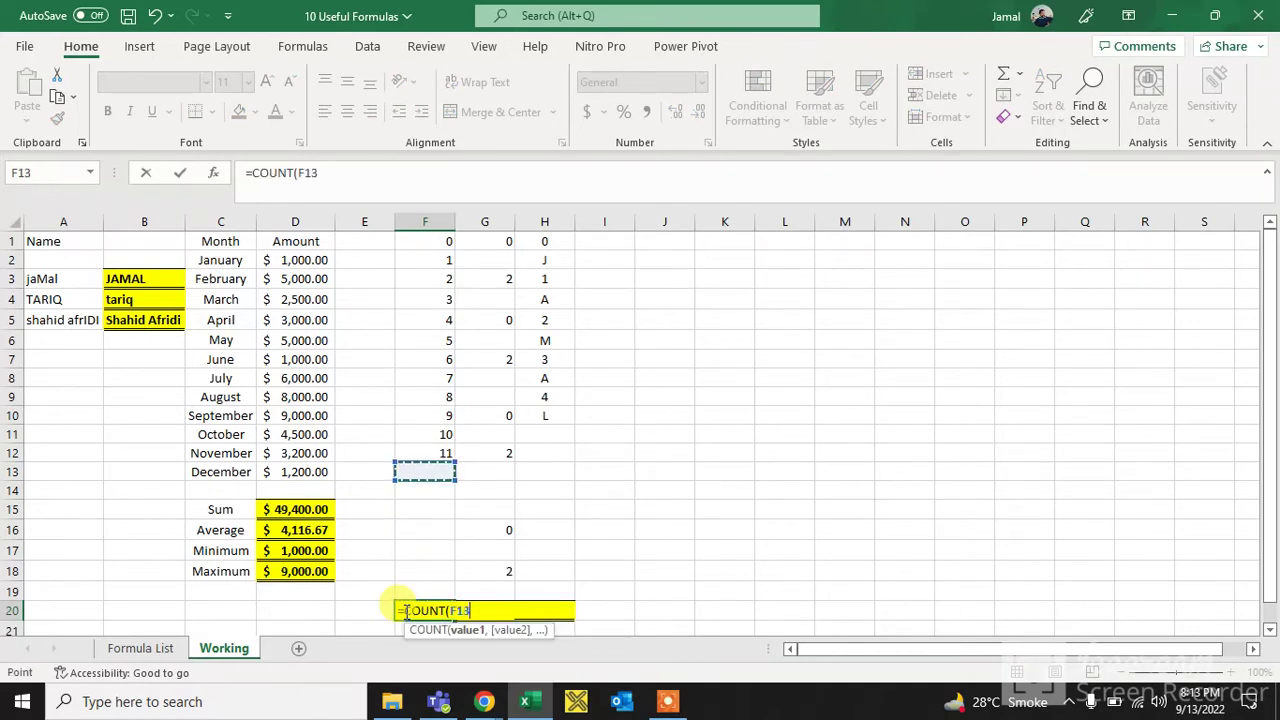
key(Up)
key(ctrl+shift+Up)
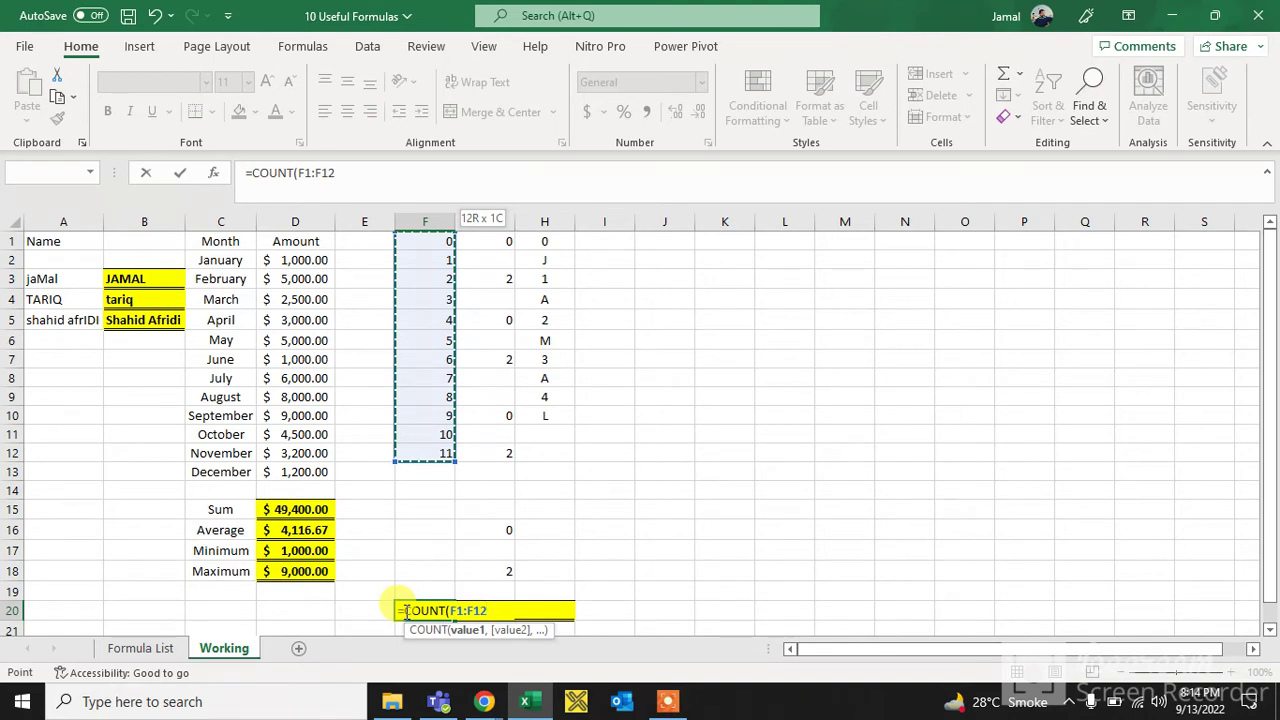
key(Return)
key(Up)
key(Up)
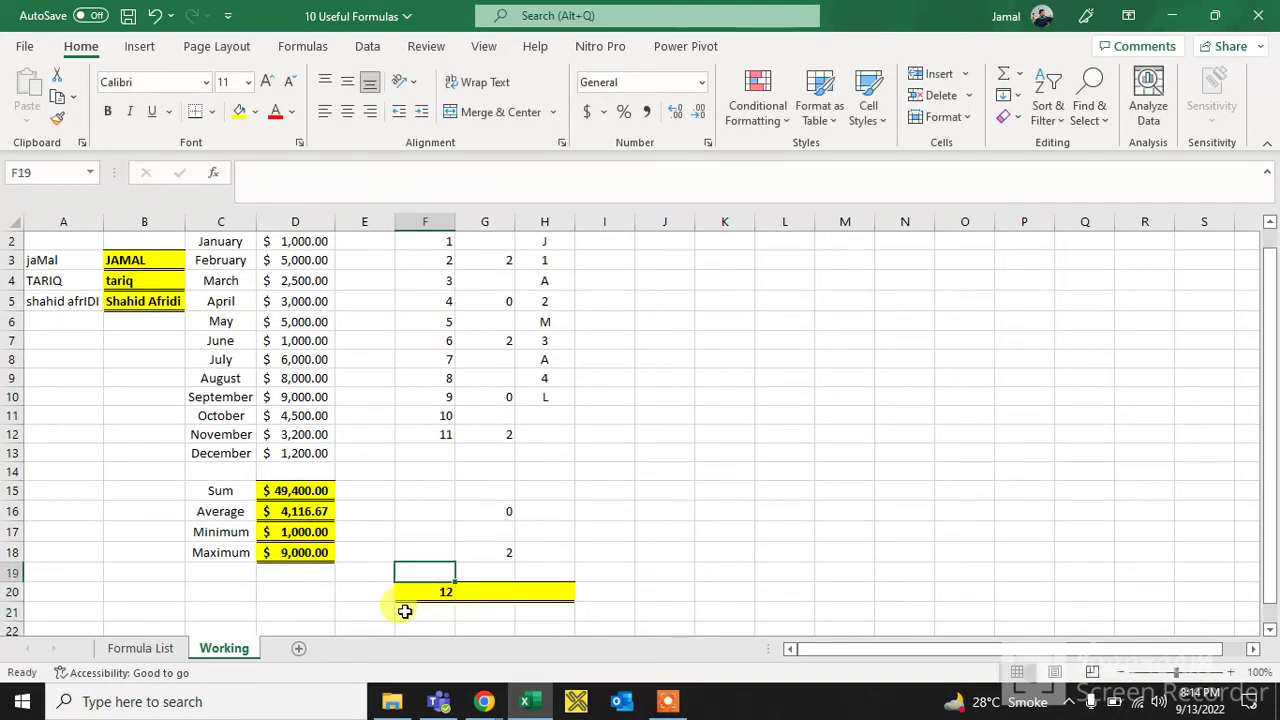
key(ctrl+Up)
key(ctrl+shift+Up)
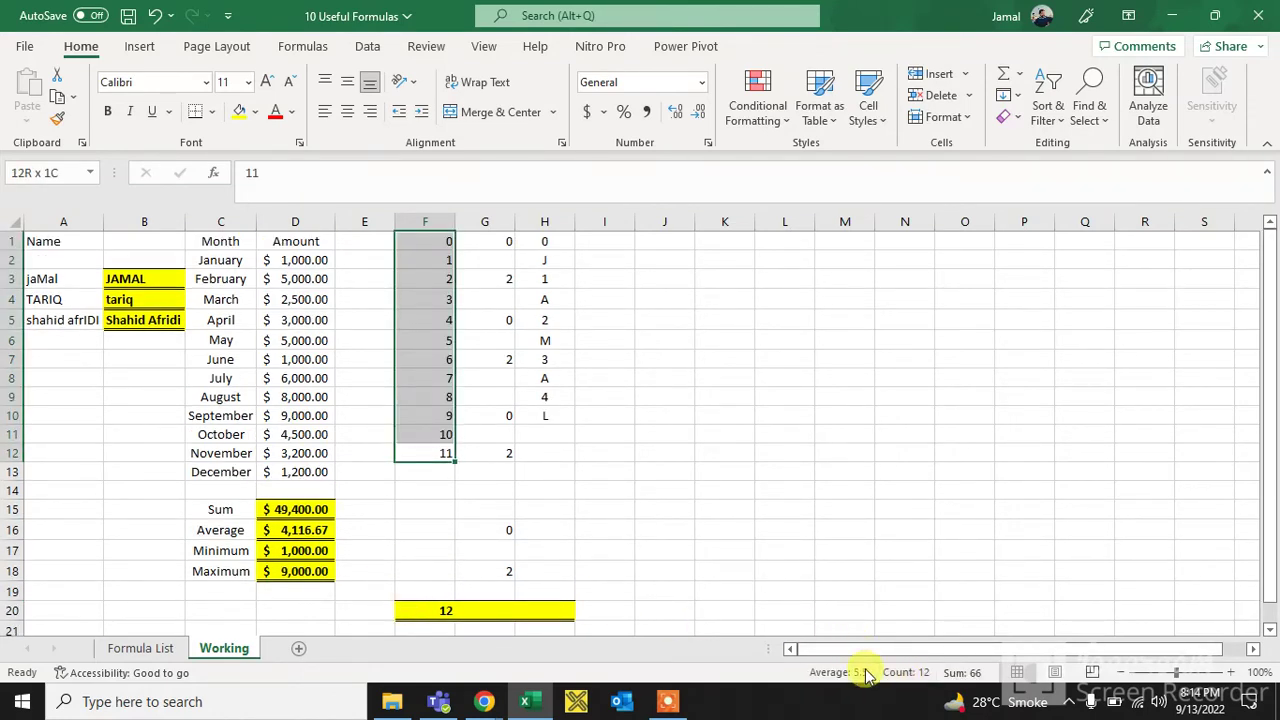
Inspect column G, marking its empty cells such as G4, G8:G9 and G14:G15
click(603, 568)
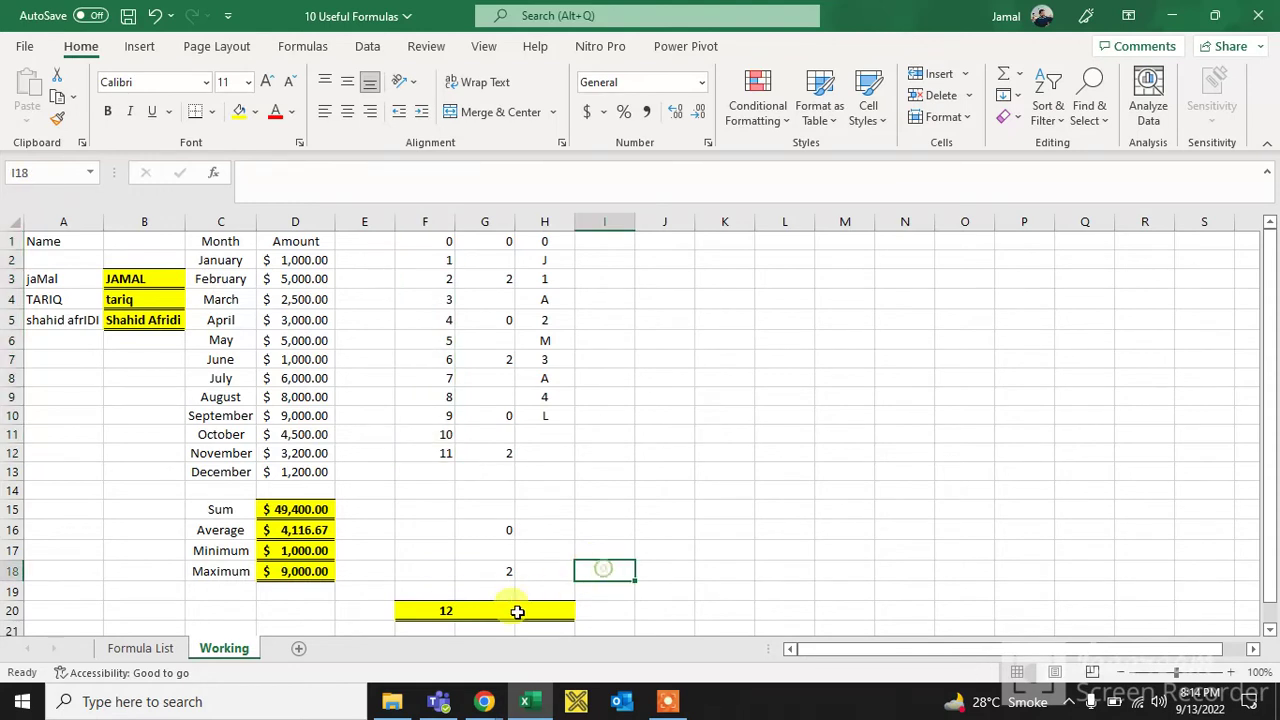
click(517, 612)
click(506, 243)
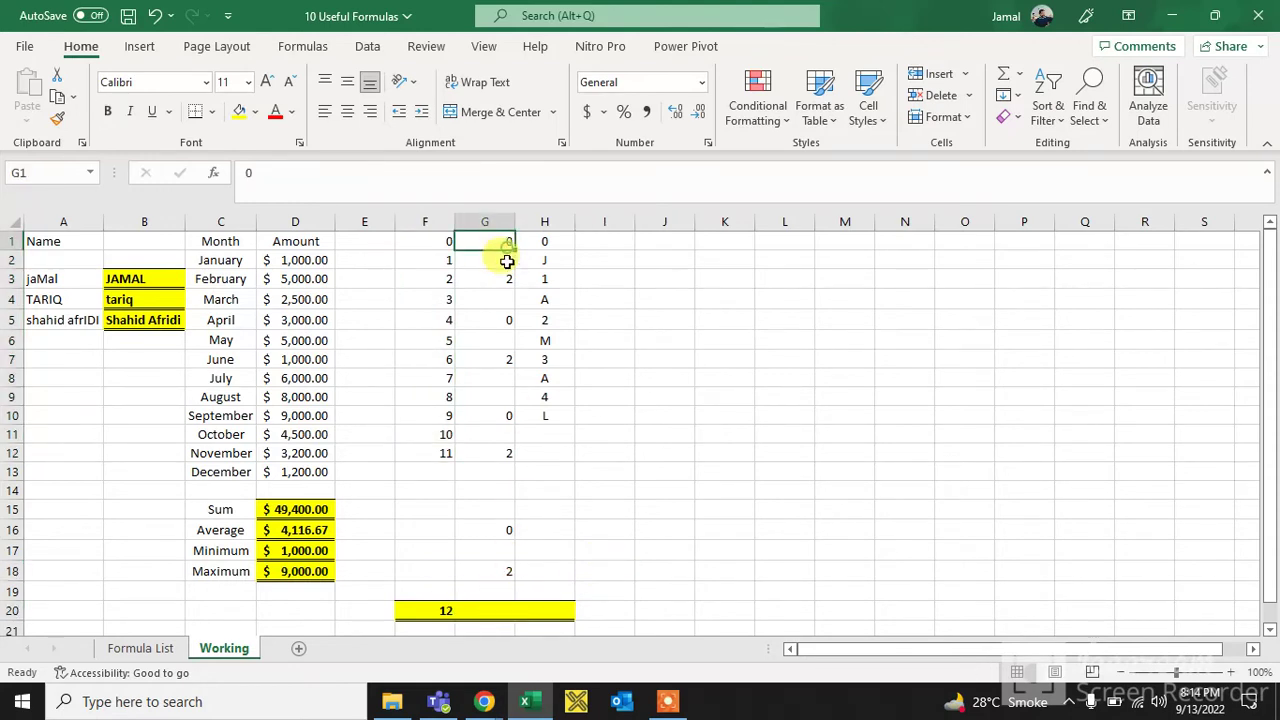
click(497, 295)
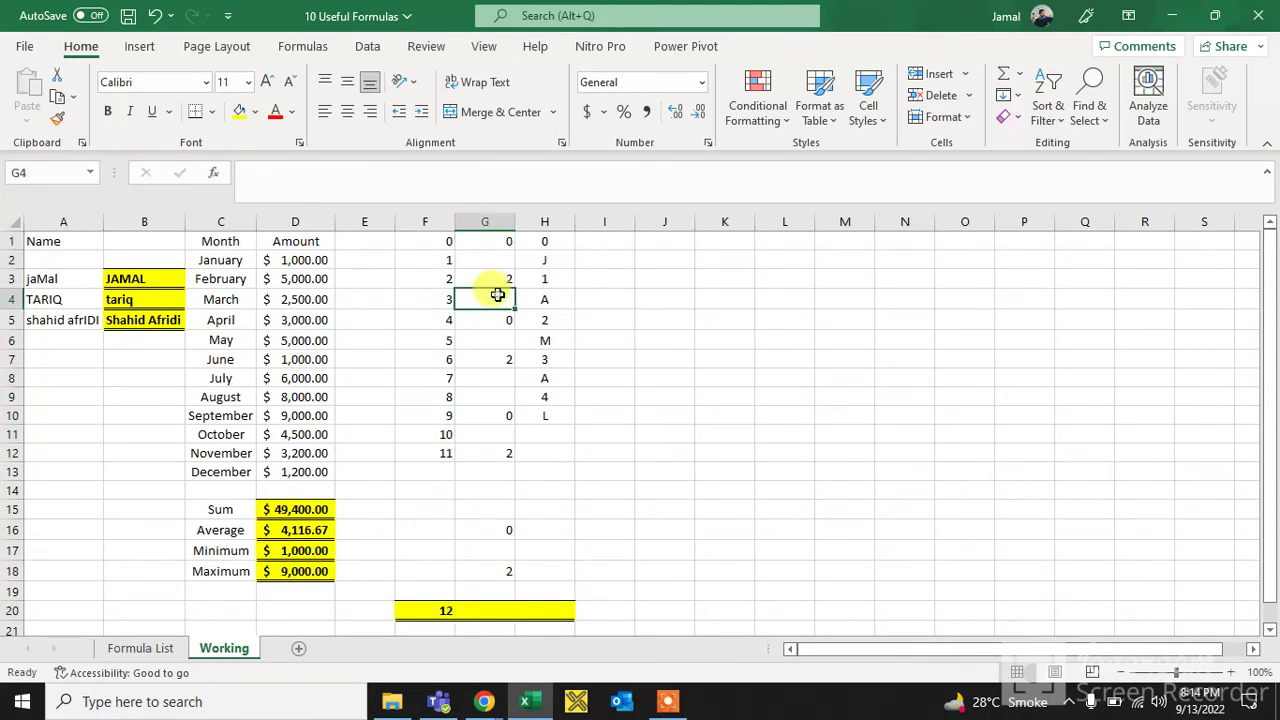
drag(503, 378, 505, 398)
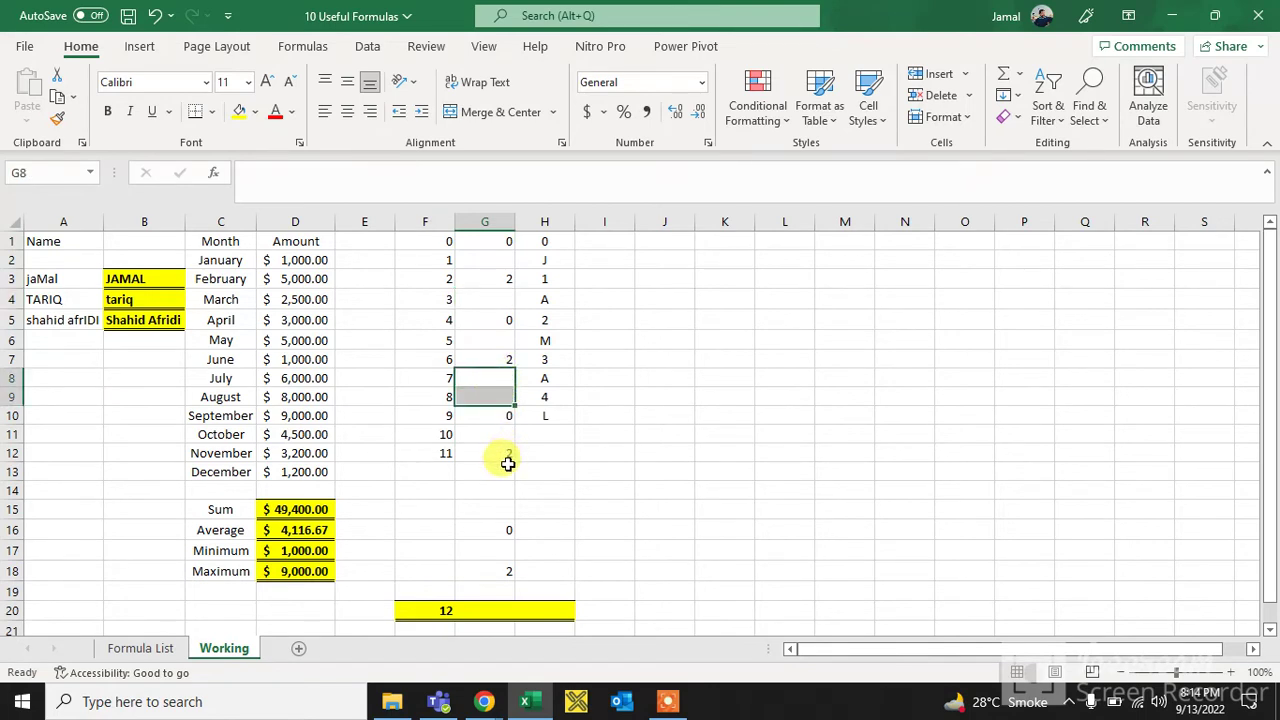
drag(507, 463, 508, 495)
click(534, 535)
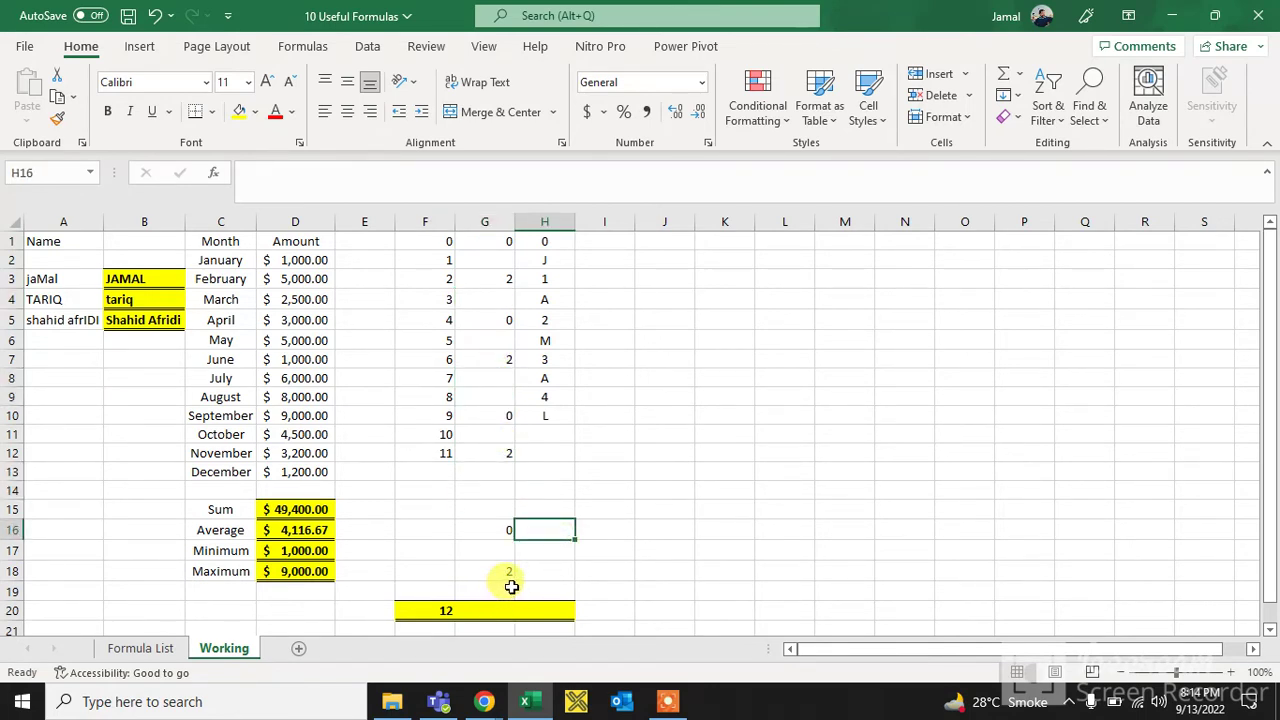
drag(488, 512, 488, 482)
click(503, 453)
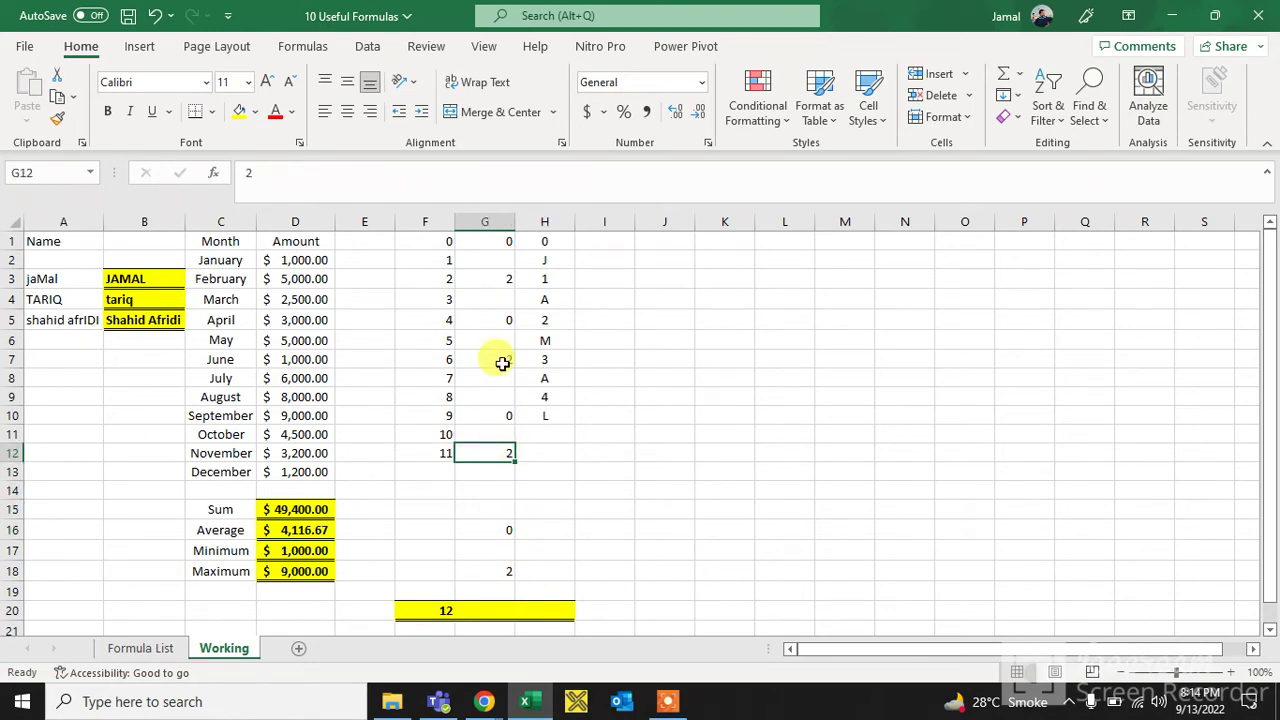
Enter =COUNTBLANK(G1:G19) in G20, returning 11 empty cells
click(487, 622)
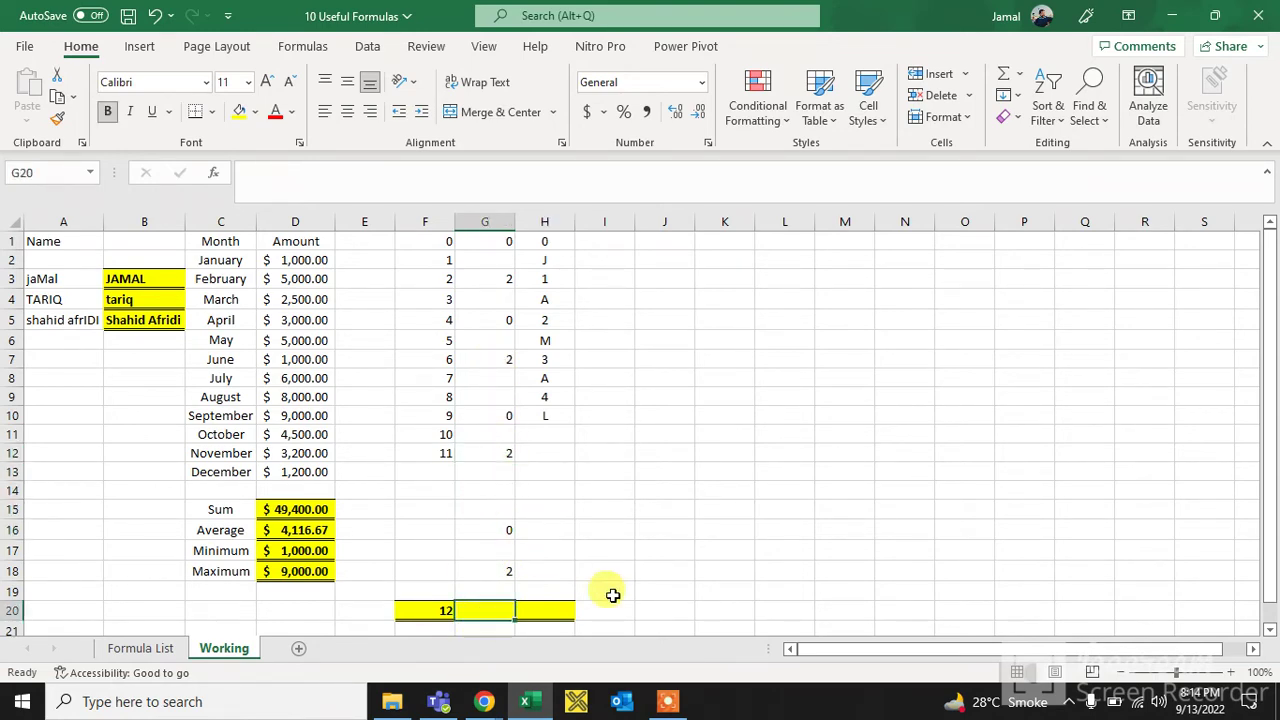
text(=count)
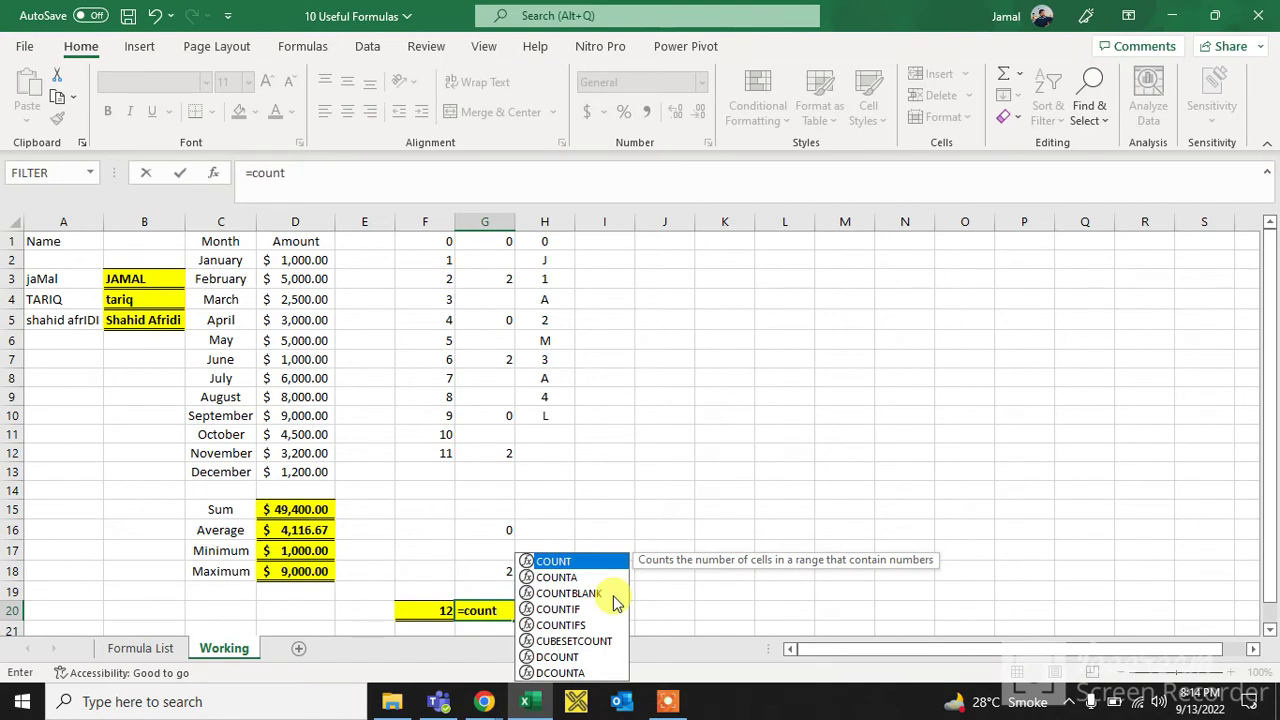
key(Down)
key(Down)
key(Tab)
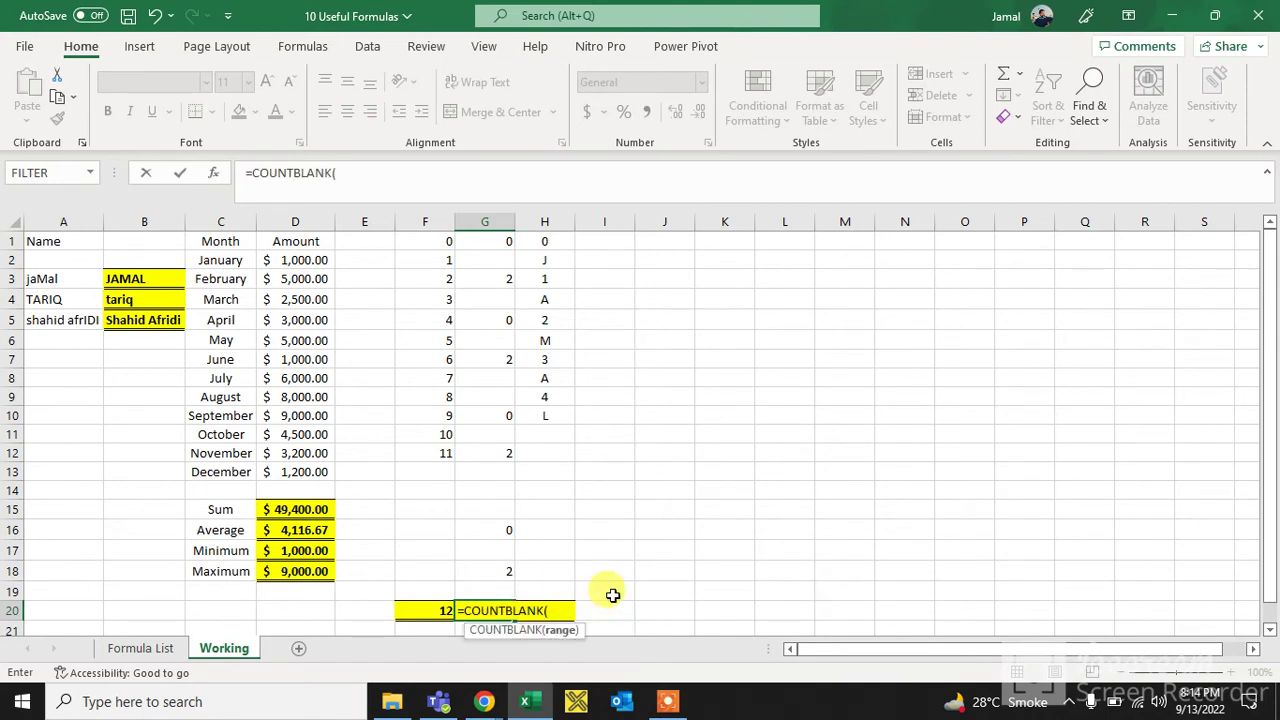
key(Up)
key(shift+Up)
key(shift+Up)
key(shift+Up)
key(shift+Up)
key(shift+Up)
key(shift+Up)
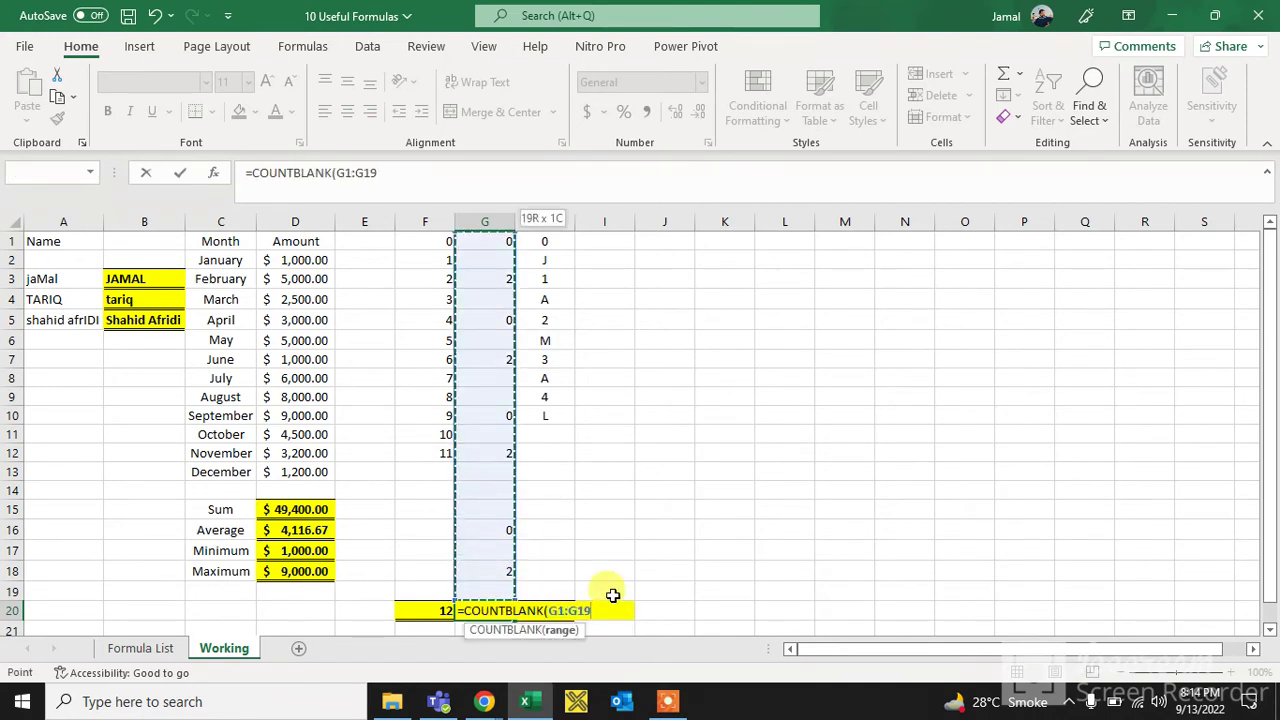
key(ctrl+Return)
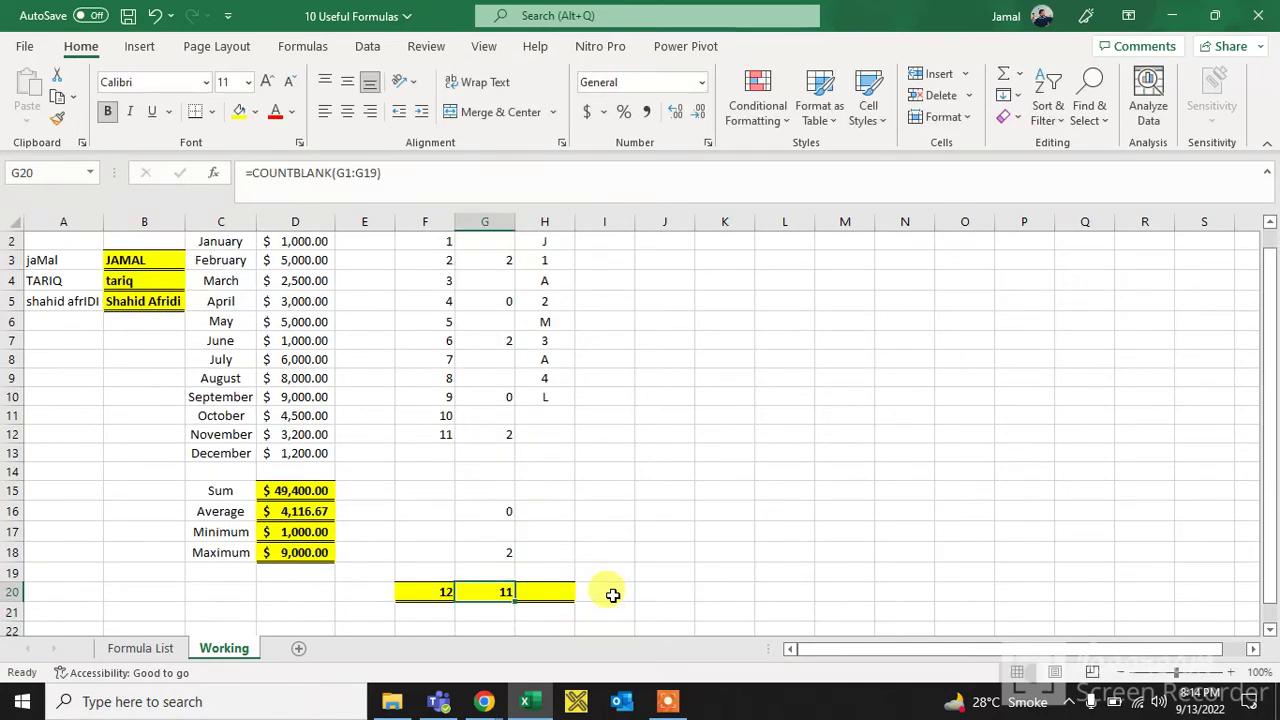
scroll(514, 410, up, 1)
click(498, 264)
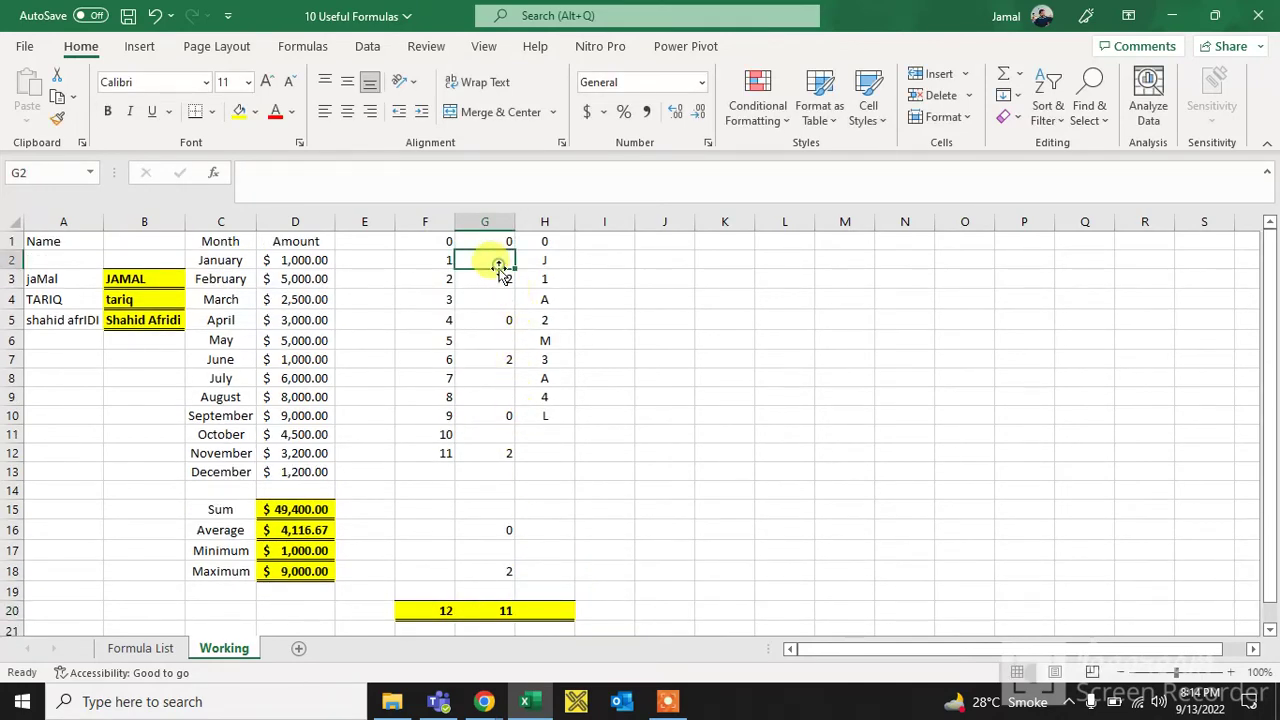
drag(498, 264, 506, 300)
click(540, 276)
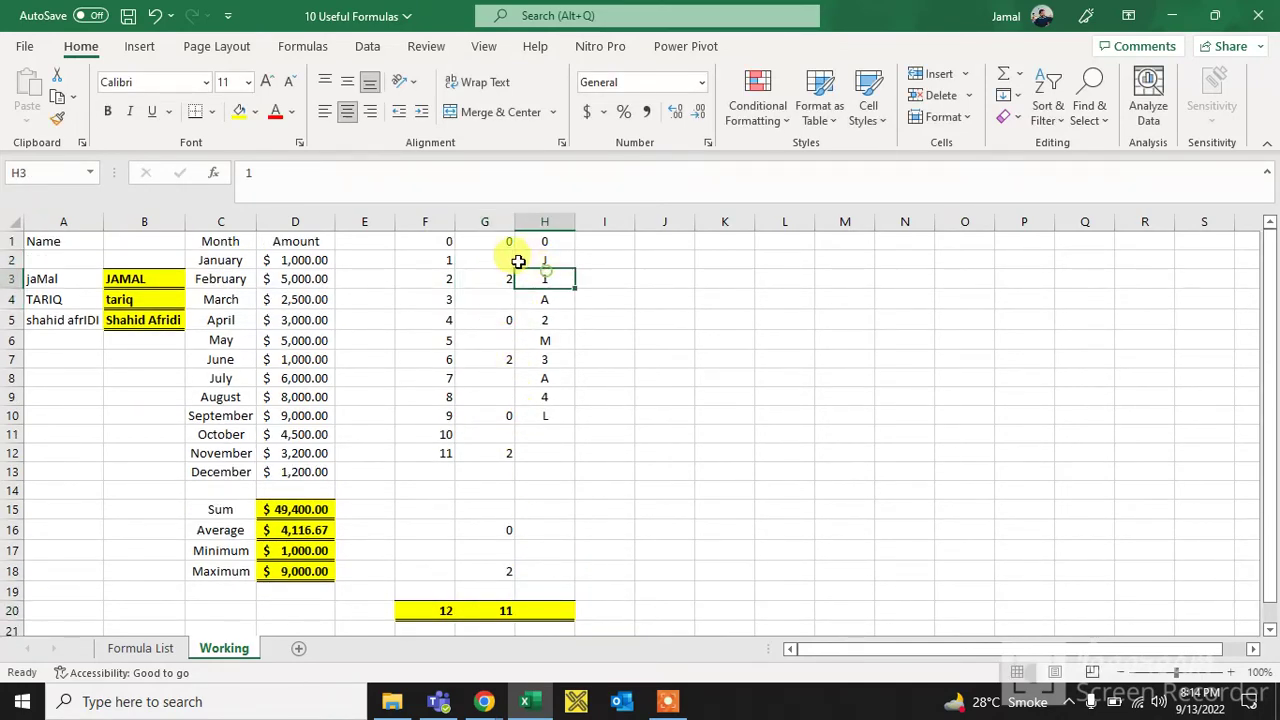
click(512, 260)
ctrl+click(505, 298)
ctrl+click(497, 340)
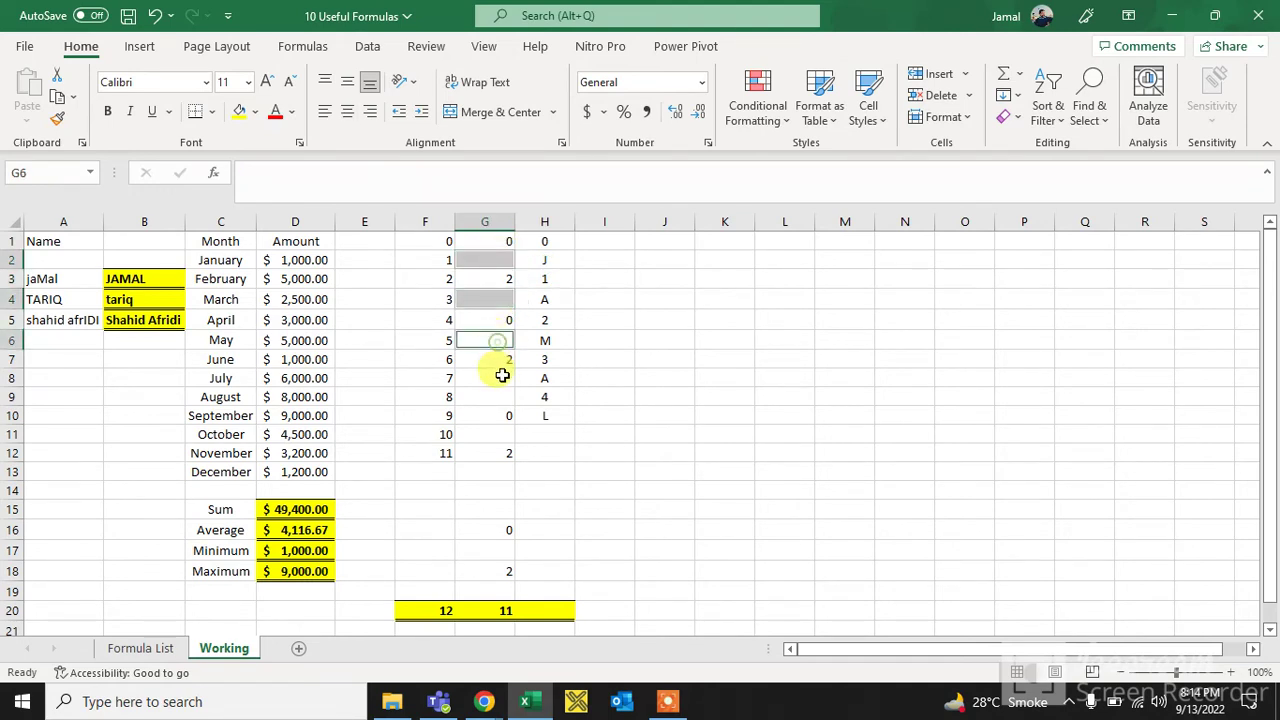
ctrl+click(502, 378)
ctrl+click(500, 397)
ctrl+click(500, 434)
ctrl+click(500, 470)
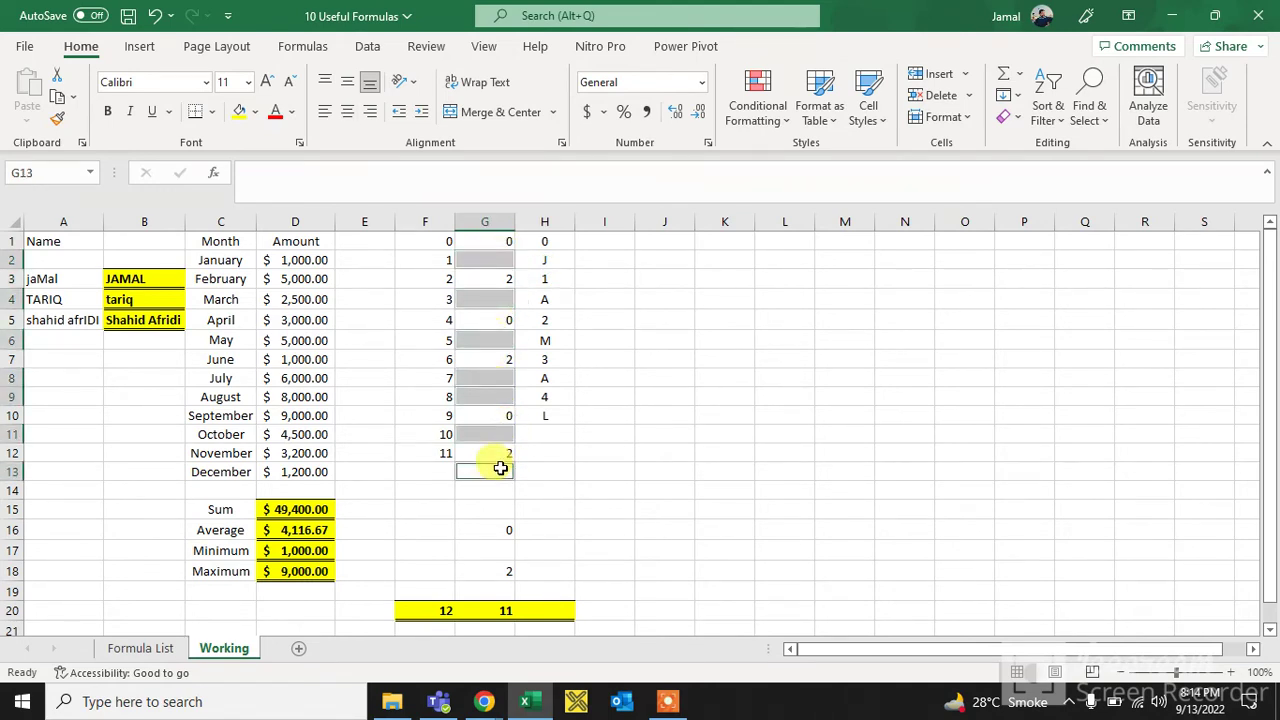
ctrl+click(502, 489)
ctrl+click(502, 509)
ctrl+click(505, 548)
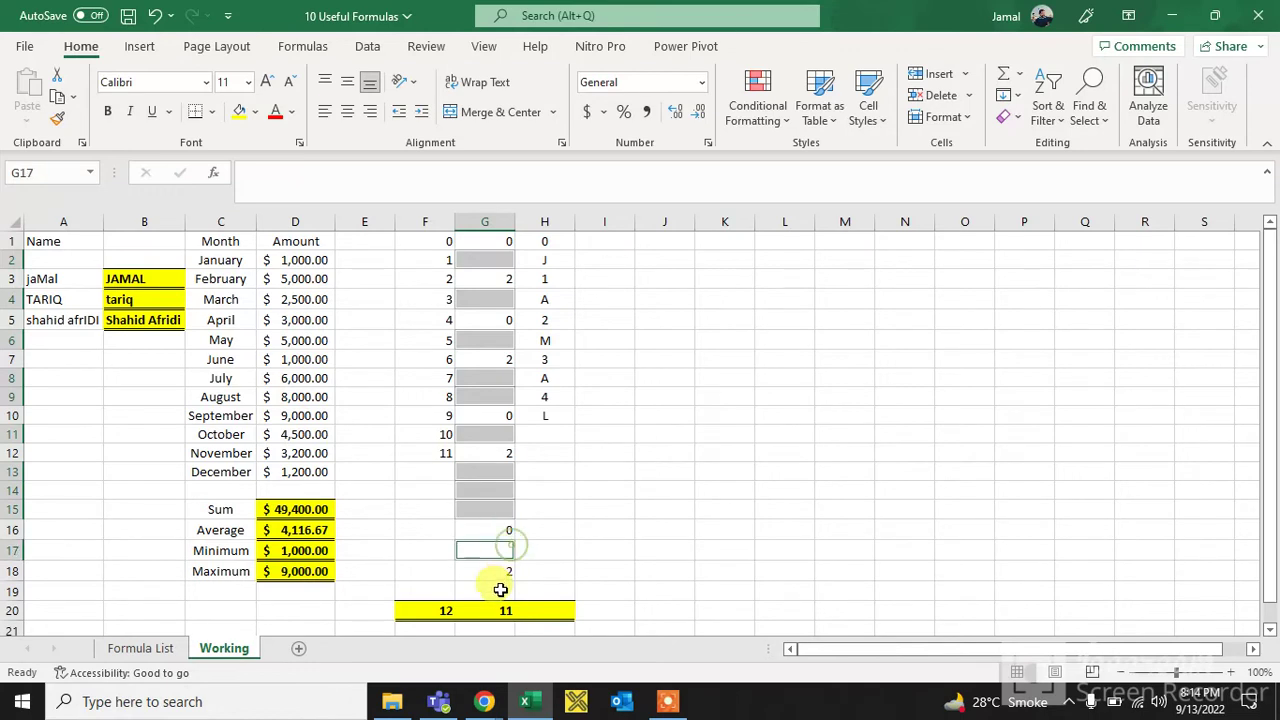
ctrl+click(500, 590)
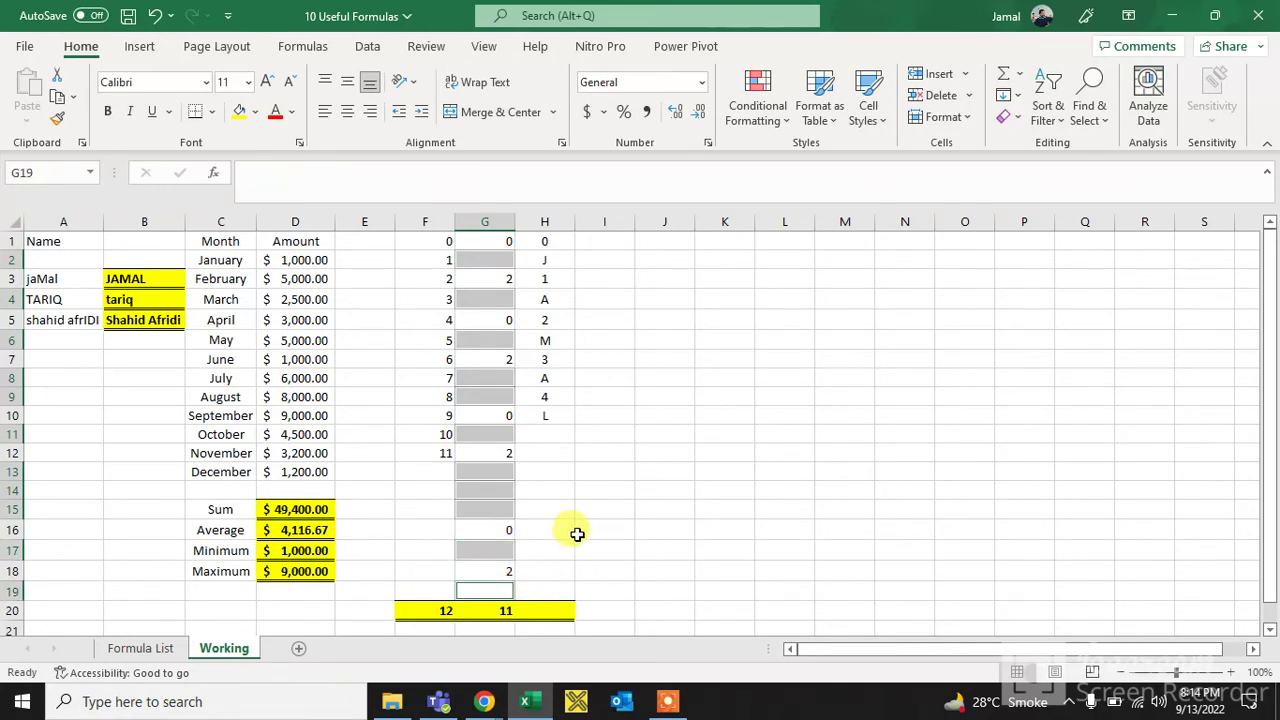
click(620, 345)
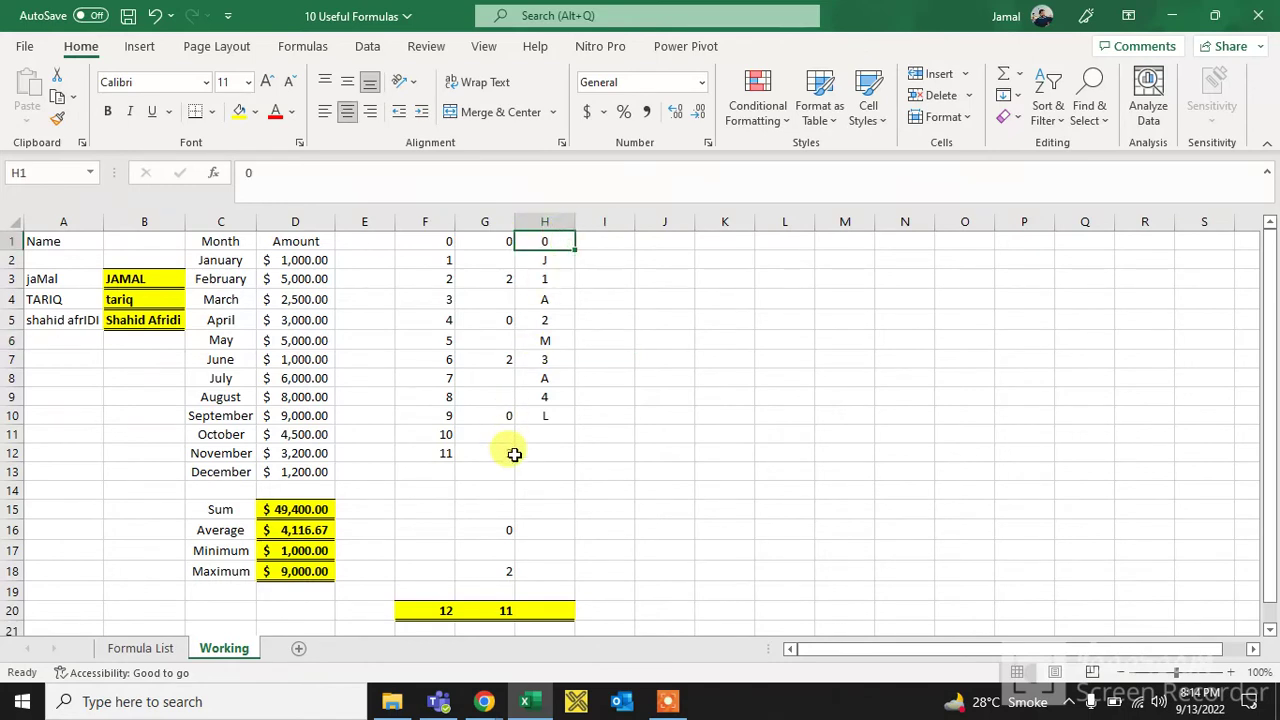
drag(545, 416, 558, 241)
Select H1:H10 to check how many entries column H holds
click(543, 610)
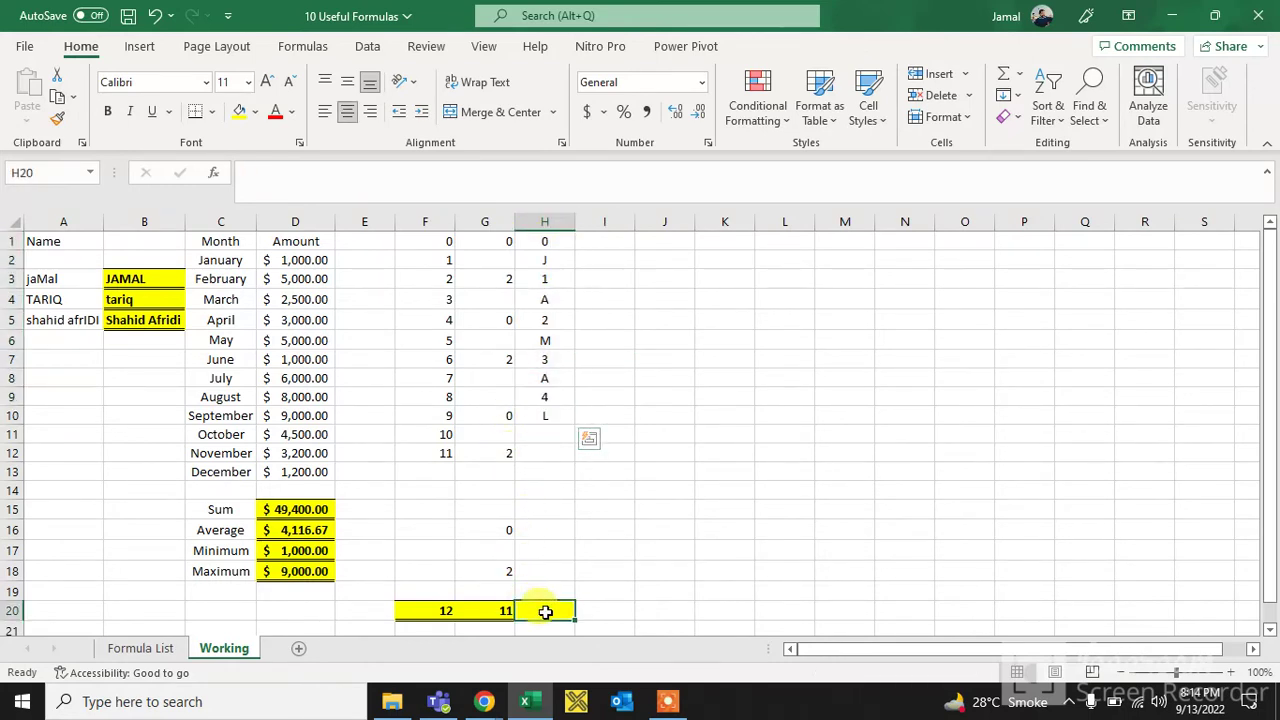
drag(545, 416, 548, 243)
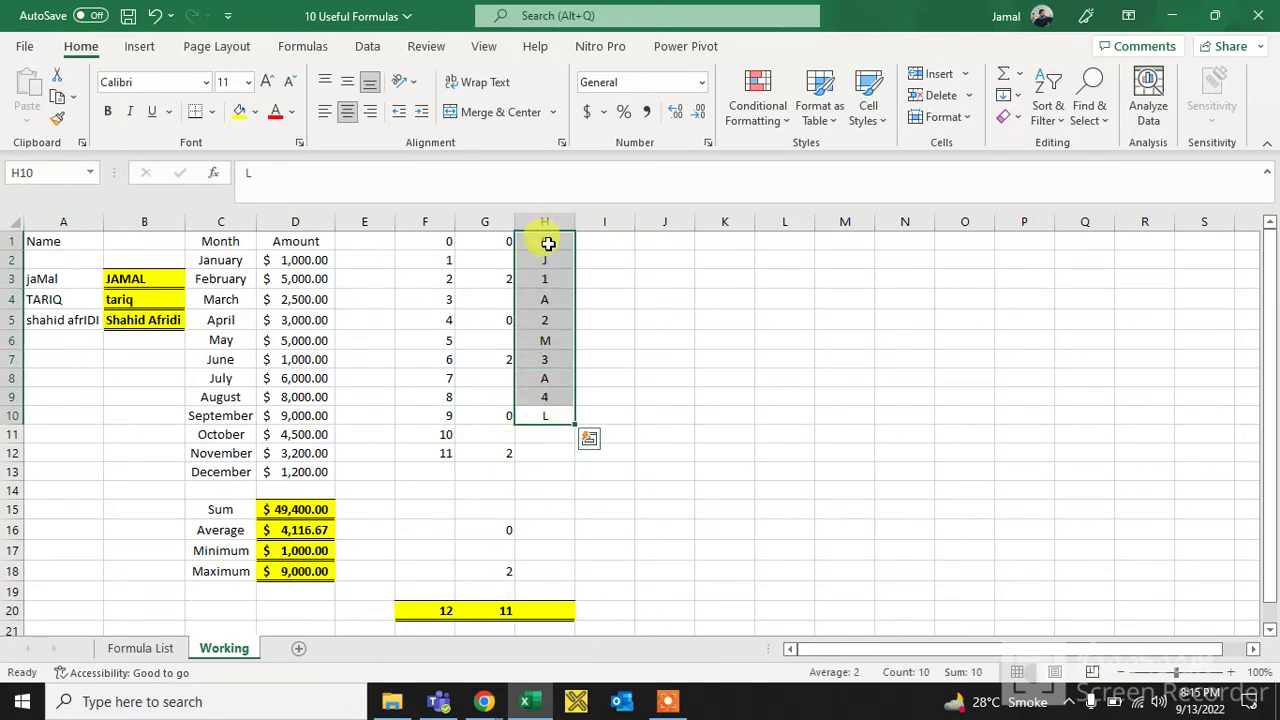
click(551, 437)
drag(548, 414, 548, 243)
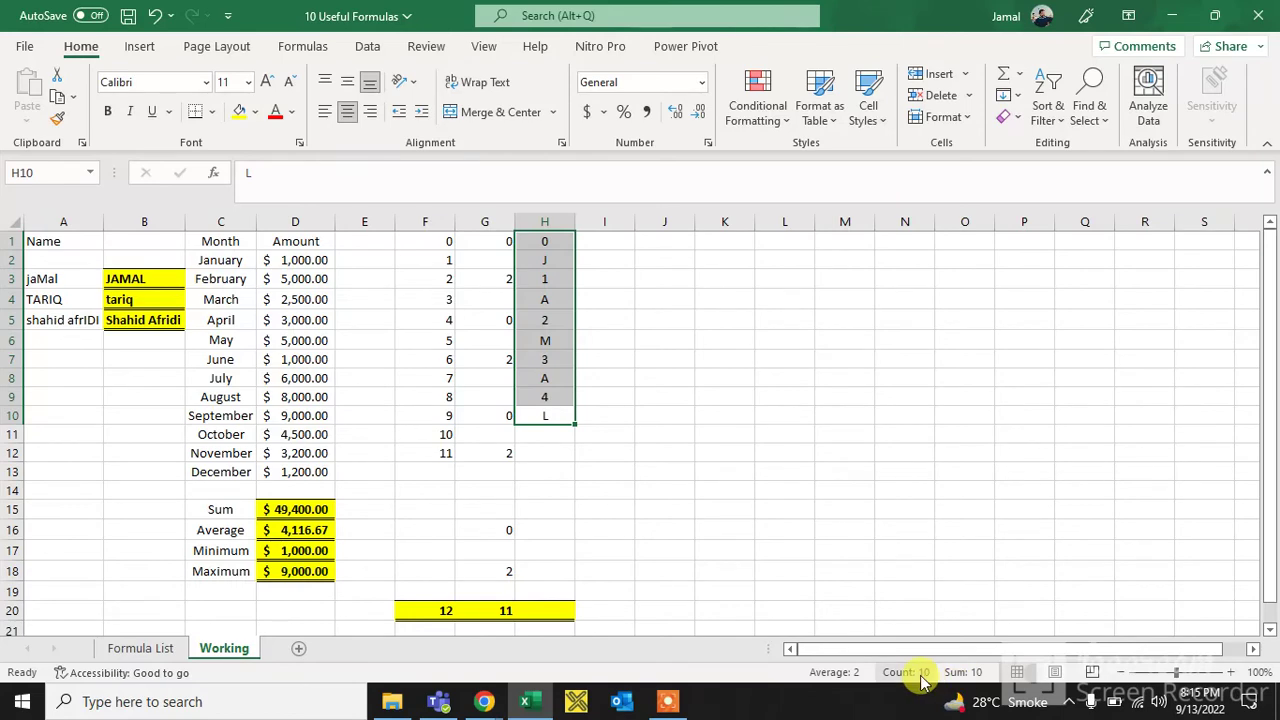
Enter =COUNTA(H1:H19) in H20, returning 10, then review the row 20 results
click(541, 606)
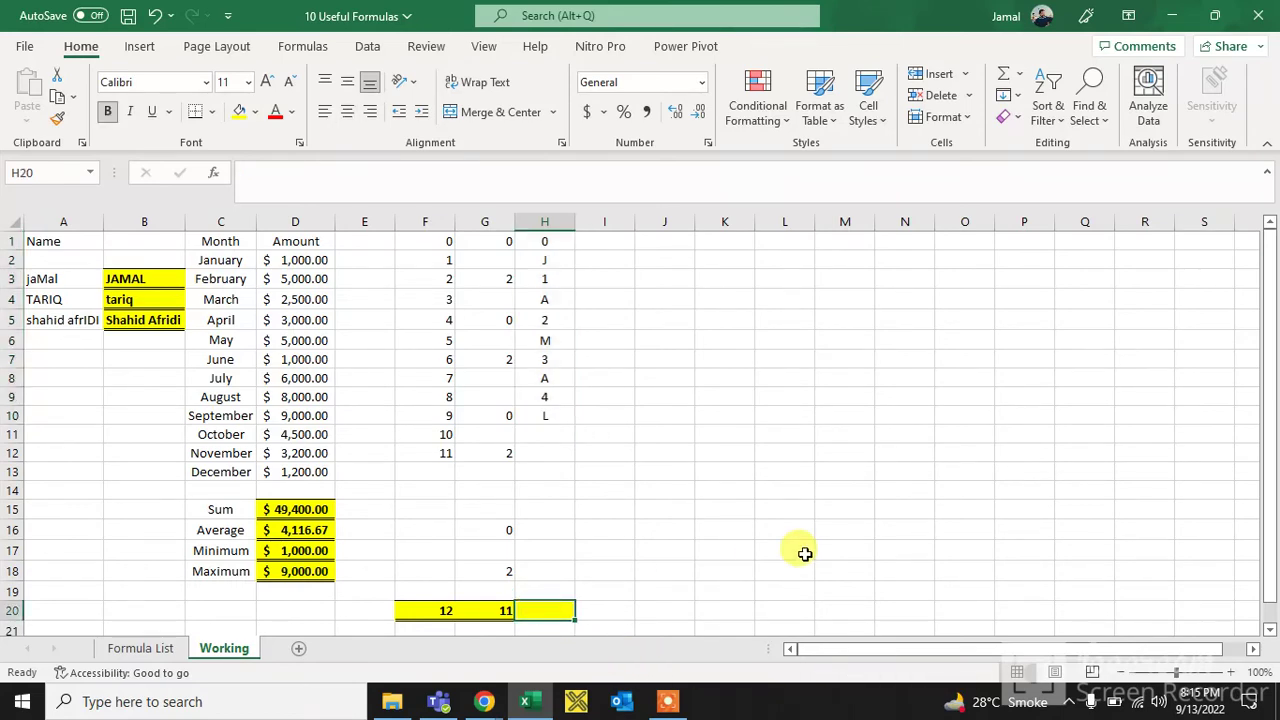
text(=count)
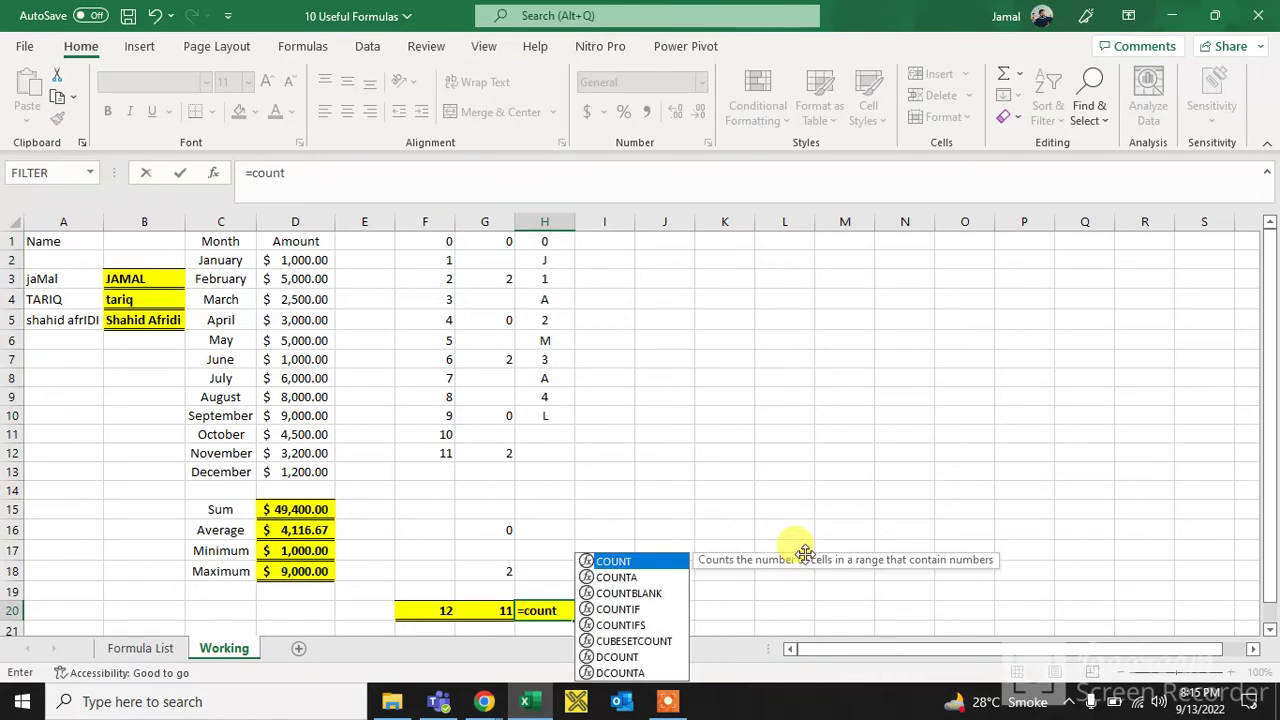
text(a)
key(Tab)
key(Up)
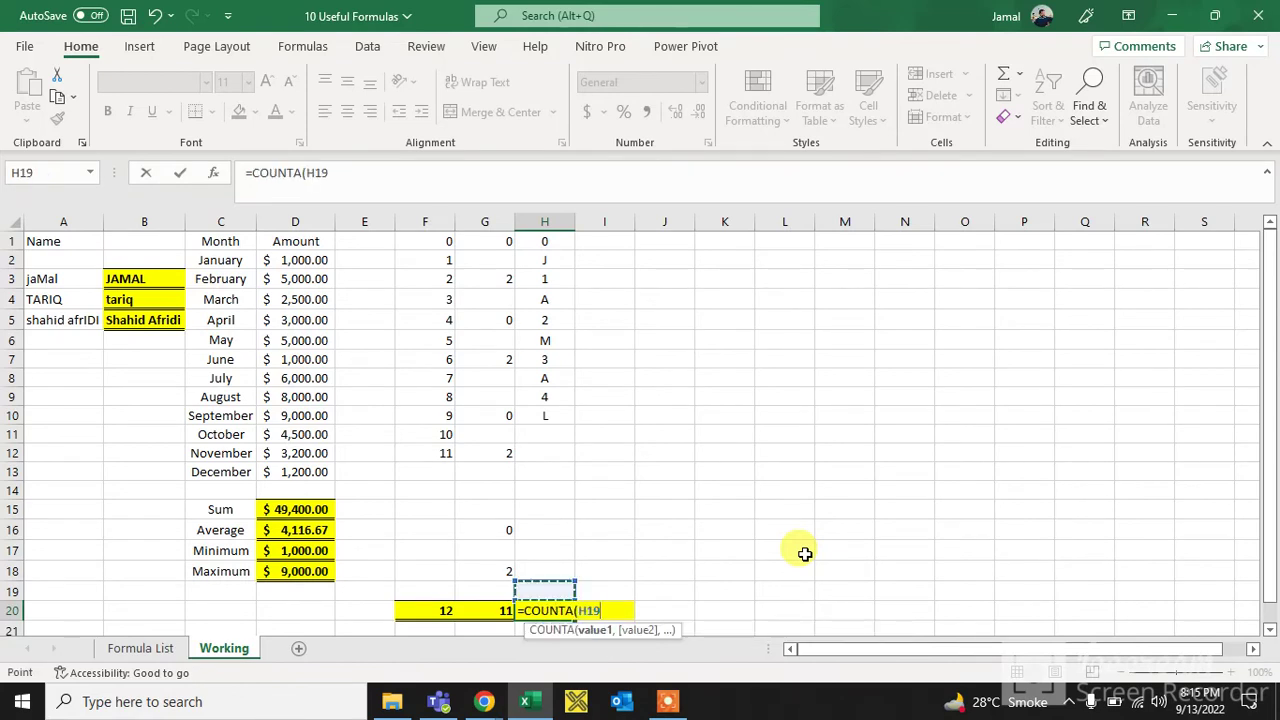
key(ctrl+shift+Up)
key(ctrl+shift+Up)
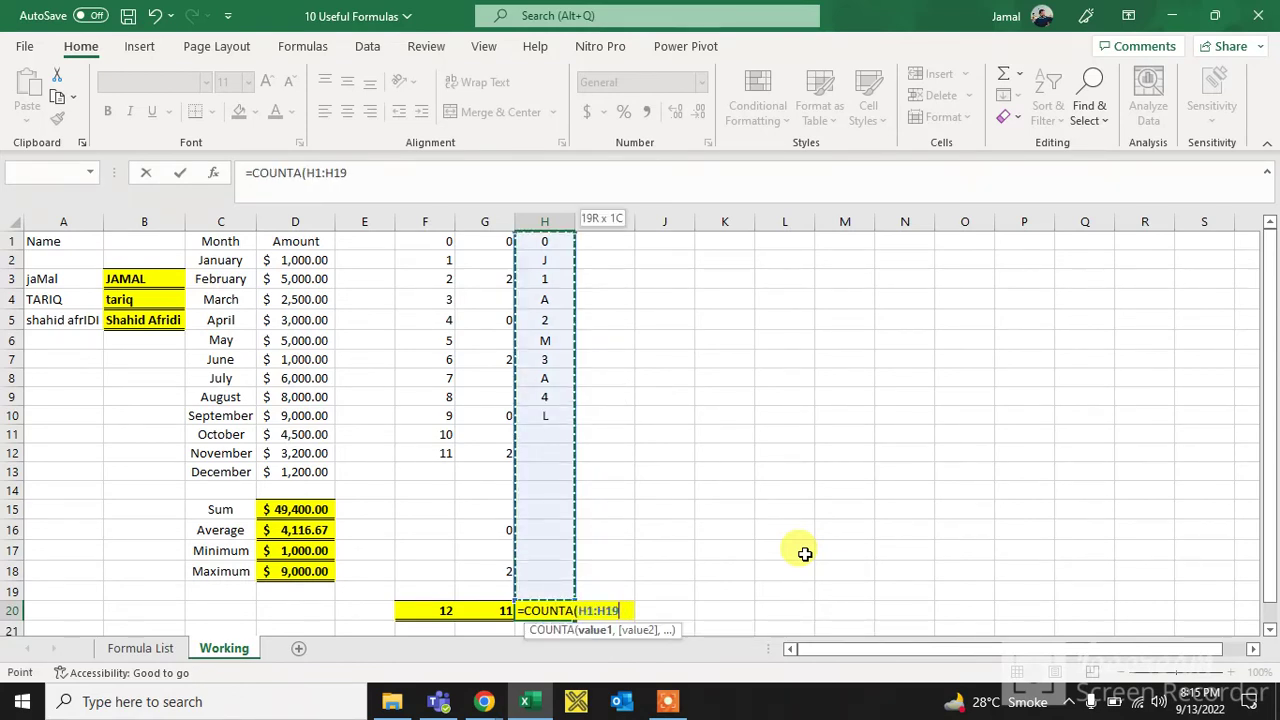
key(Return)
key(Up)
key(Left)
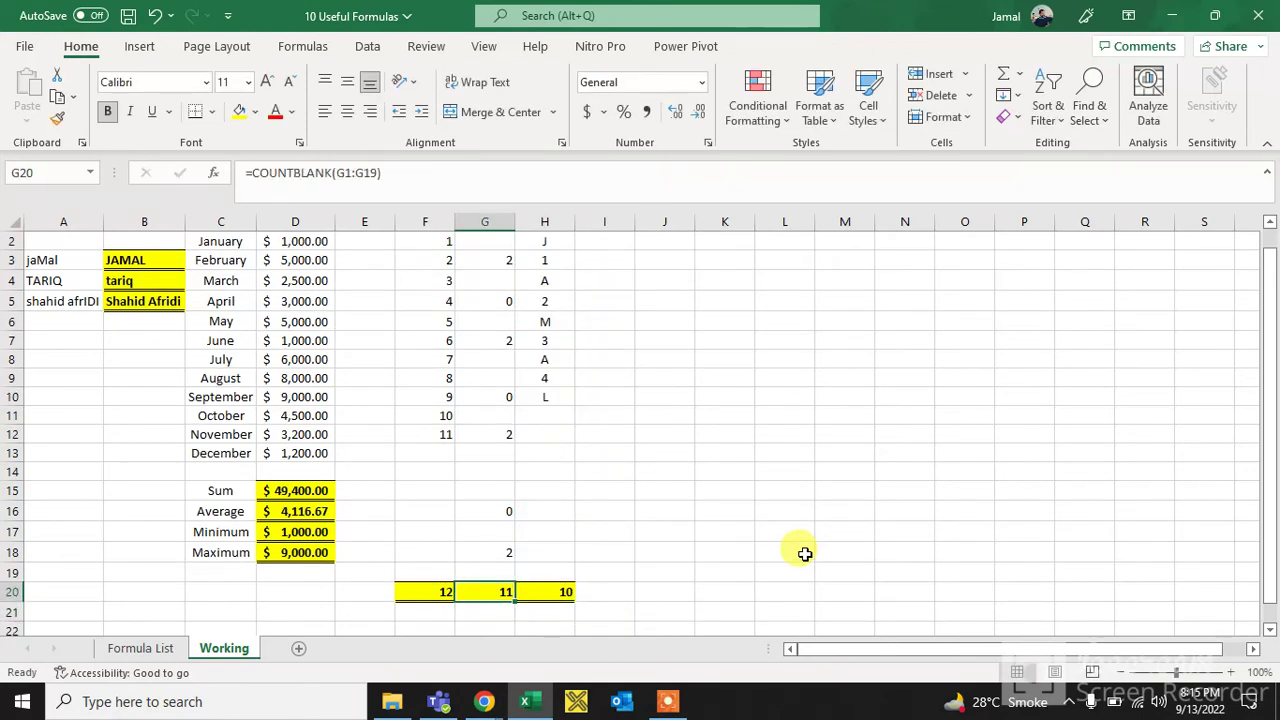
key(Left)
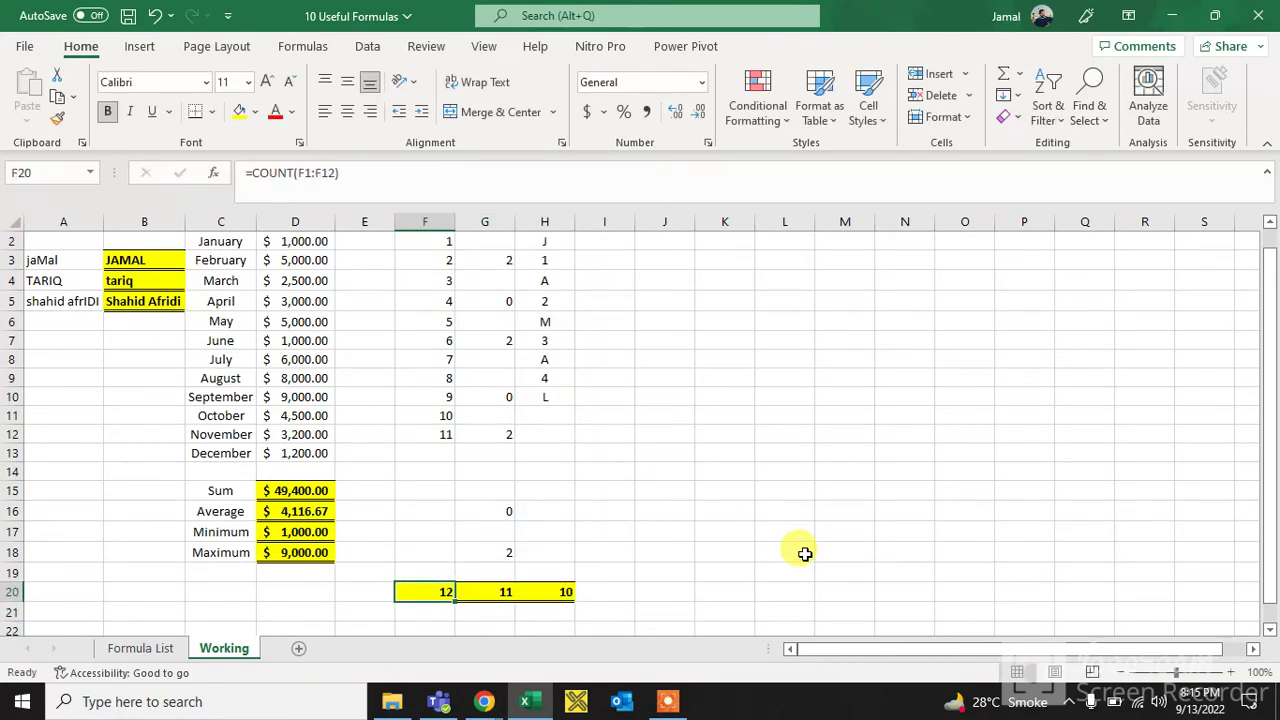